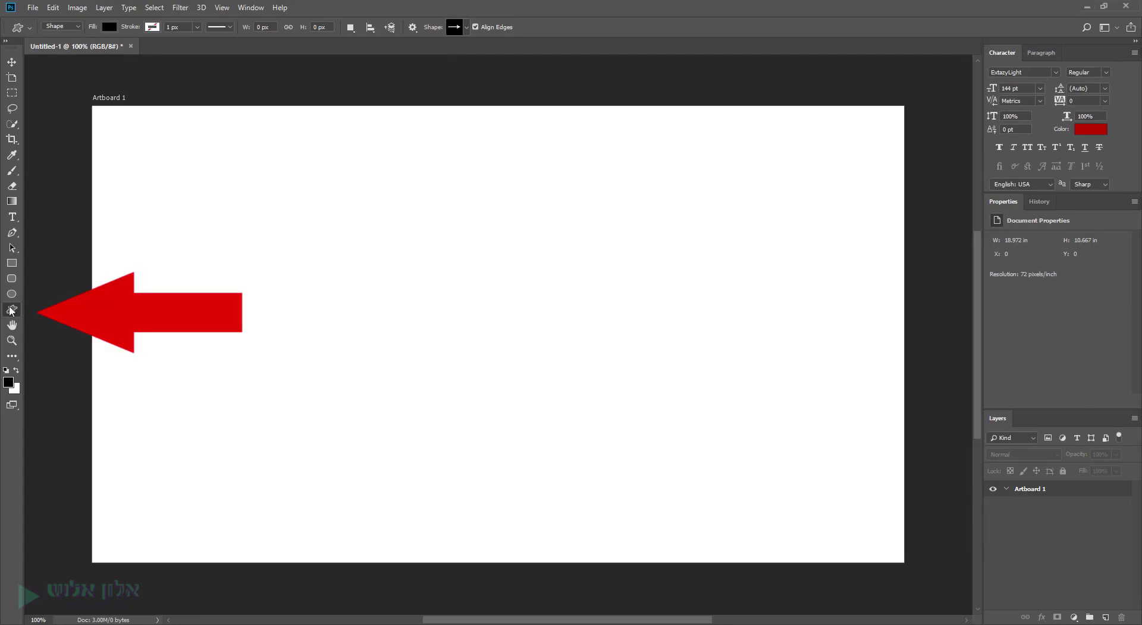
- Draw a large black circle on the artboard's left side with the Ellipse tool
left_click(23, 28)
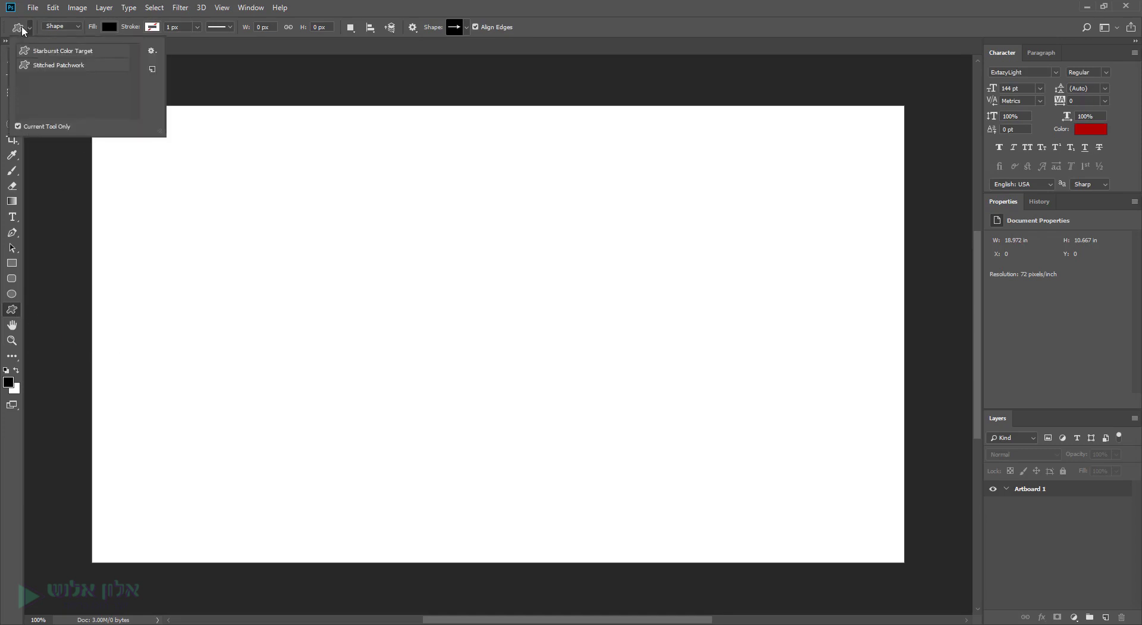
left_click(12, 311)
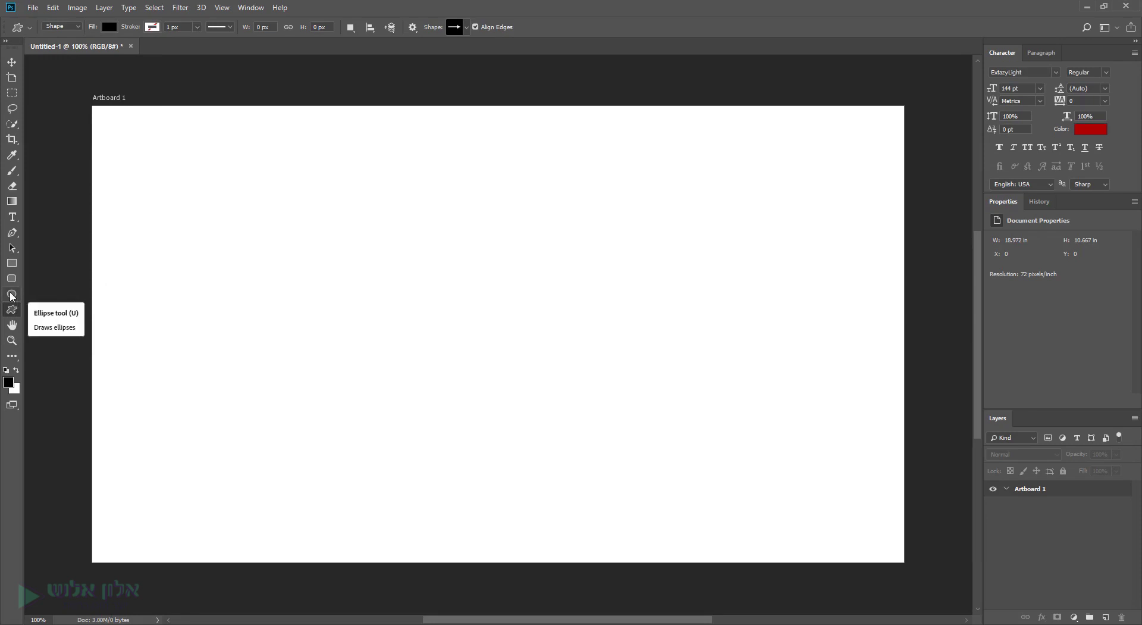
left_click(12, 294)
mouse_move(115, 166)
left_mouse_down()
mouse_move(342, 371)
mouse_move(382, 437)
left_mouse_up()
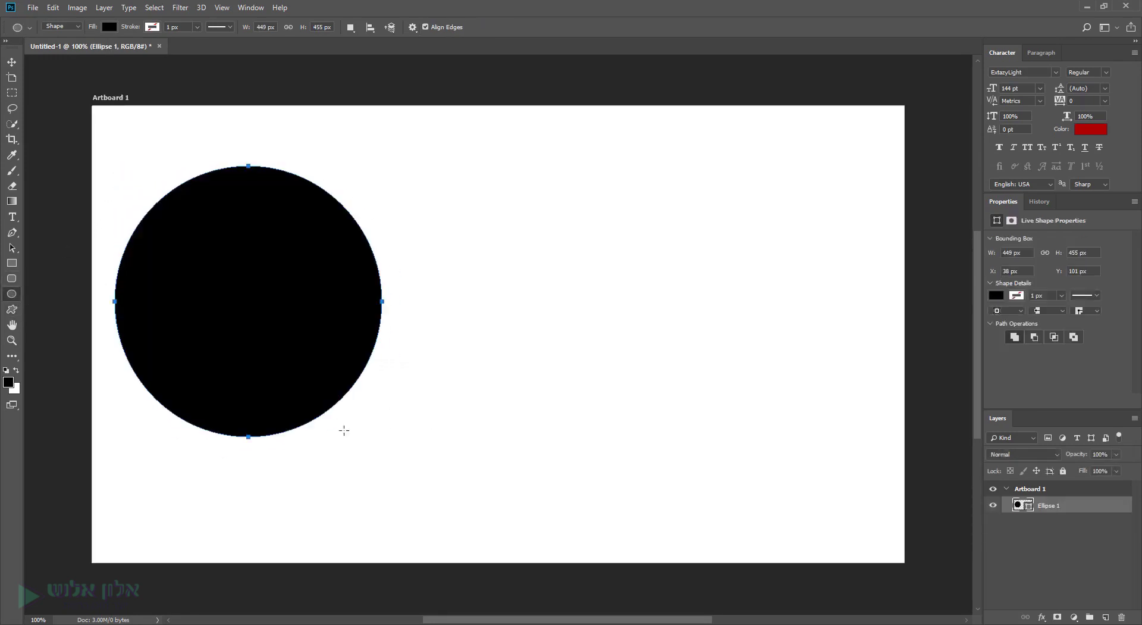
- Draw a heart custom shape near the top centre of the artboard
left_click(12, 309)
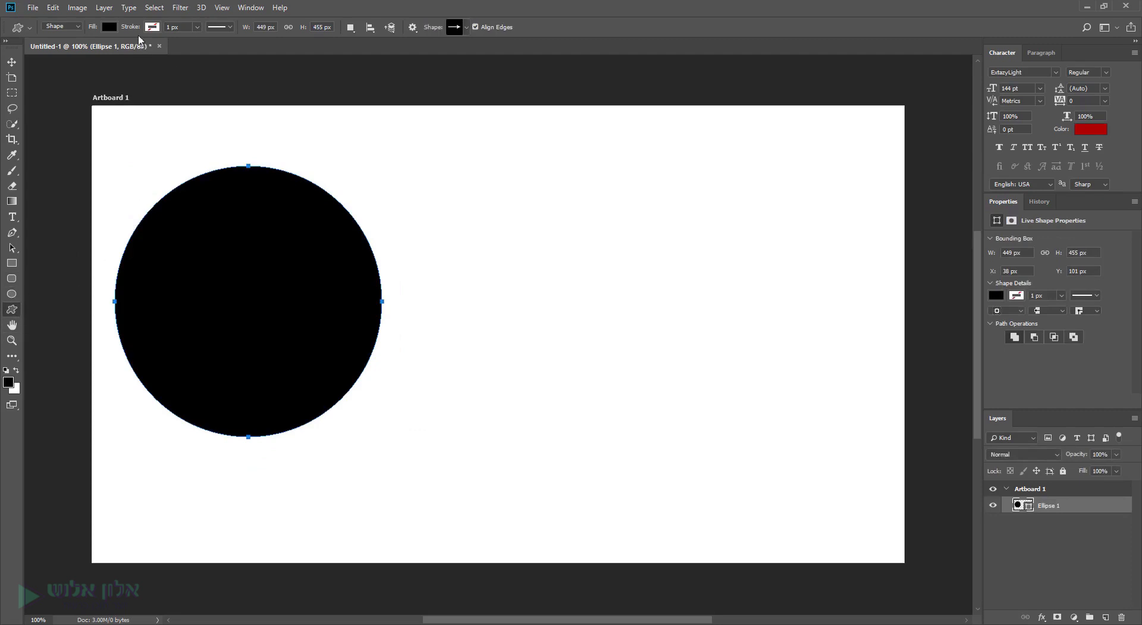
left_click(455, 27)
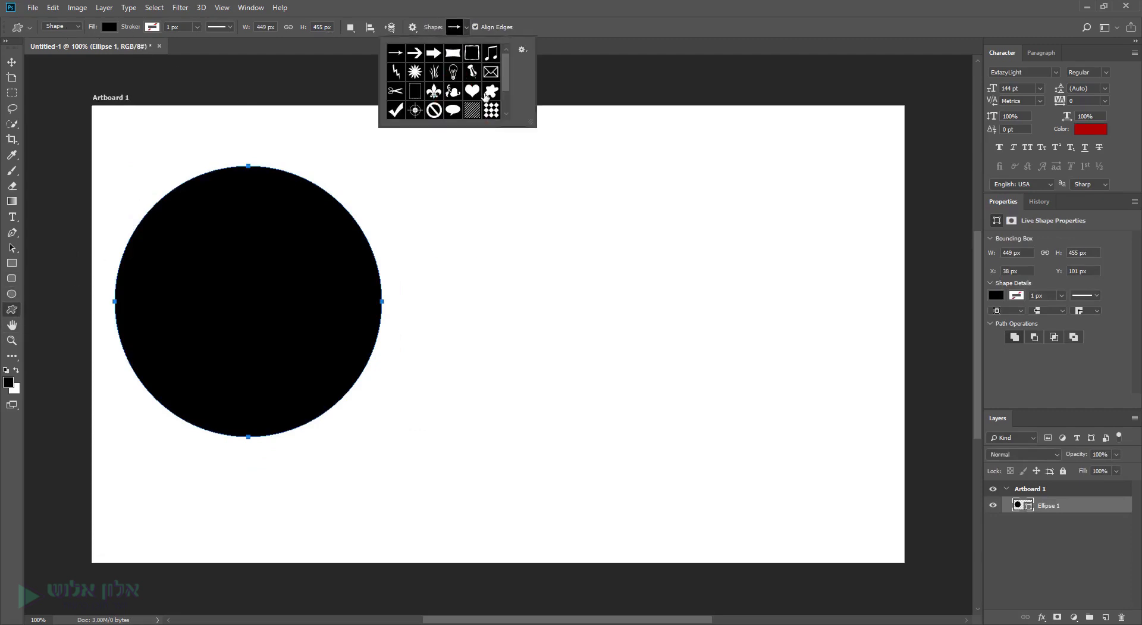
left_click(473, 91)
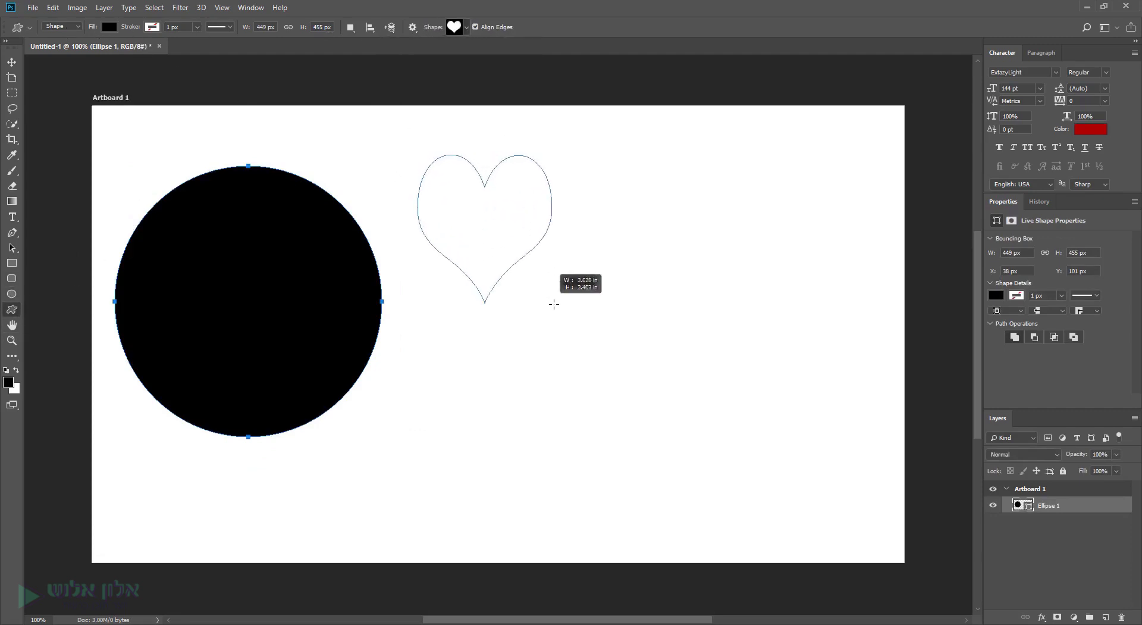
left_click_drag(418, 155, 592, 305)
left_click(454, 28)
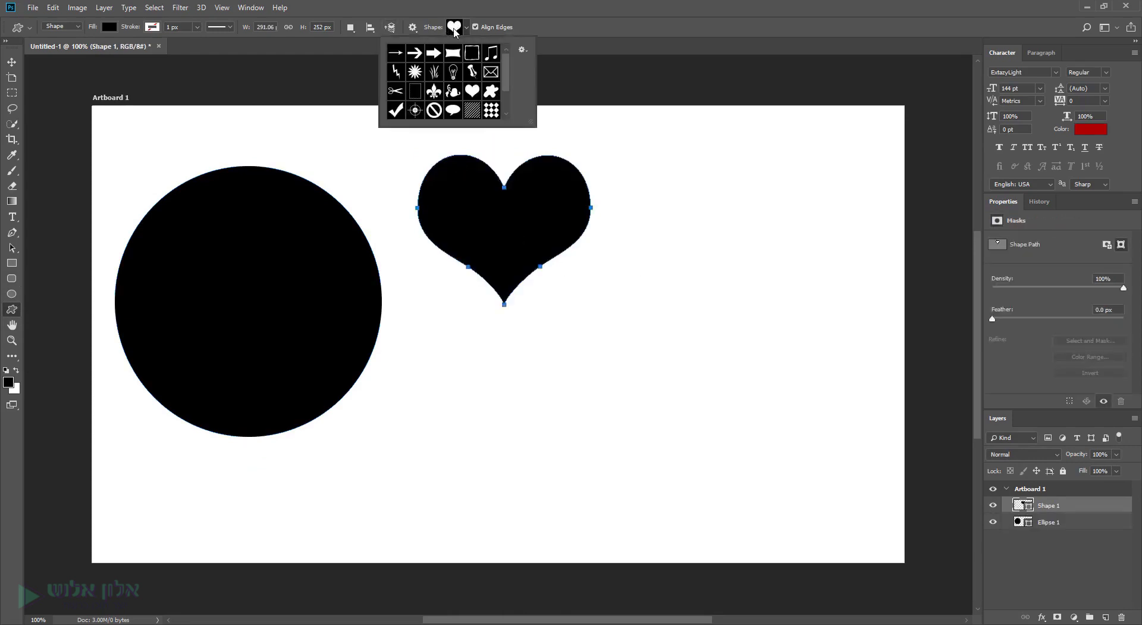
- Draw a tall rounded rectangle at top right and a 189 × 192 px square below it
left_click(11, 278)
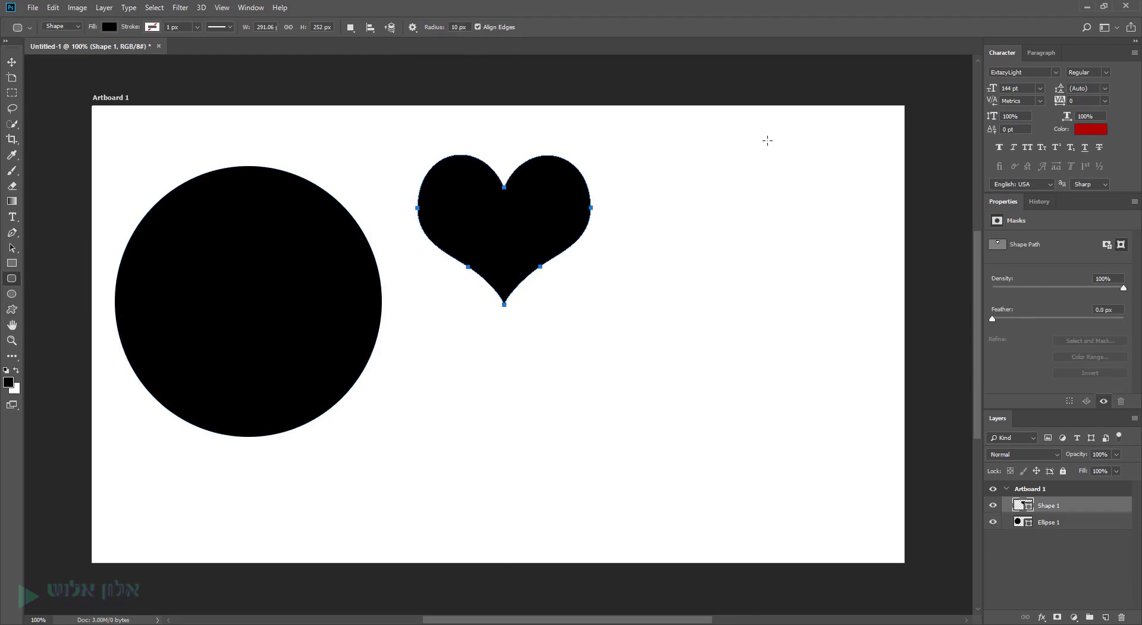
left_click_drag(768, 140, 854, 346)
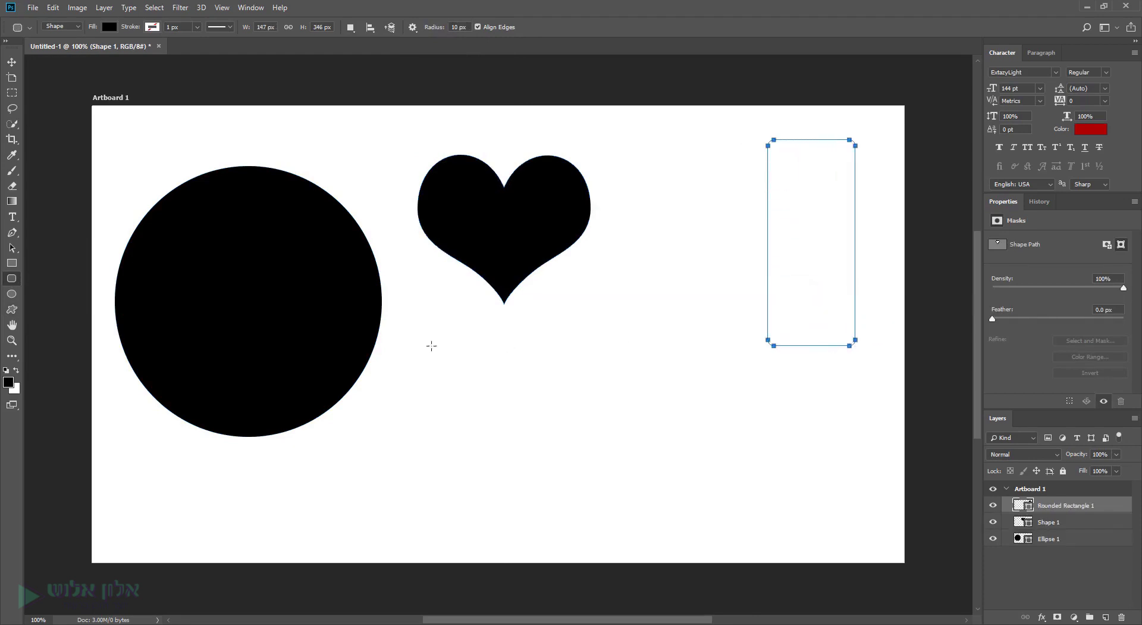
left_click(11, 262)
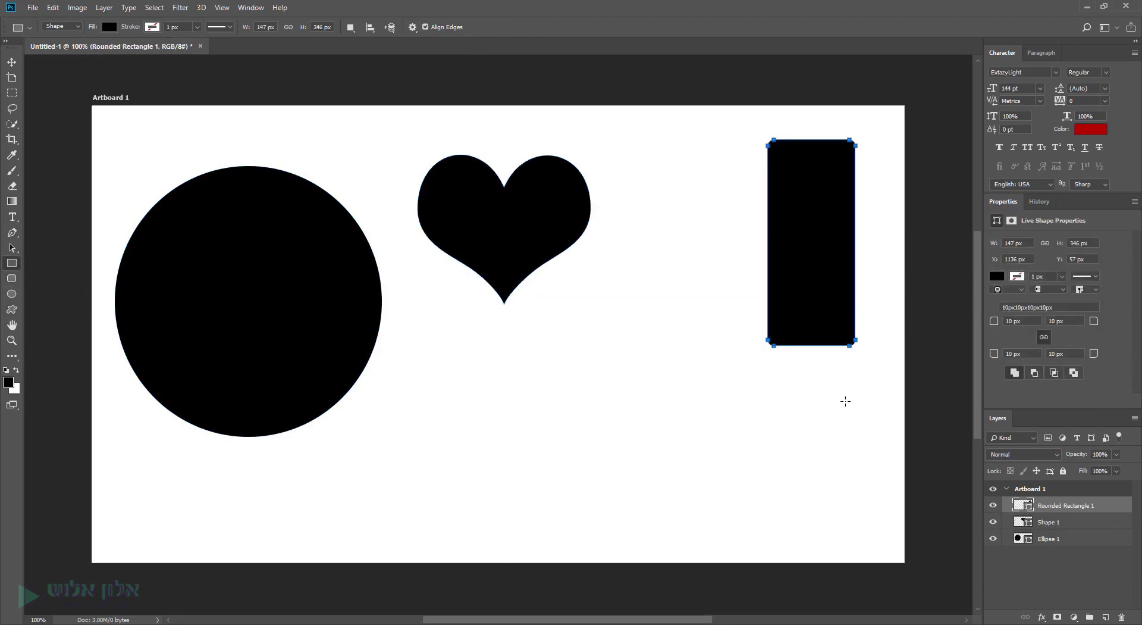
left_click_drag(845, 401, 731, 514)
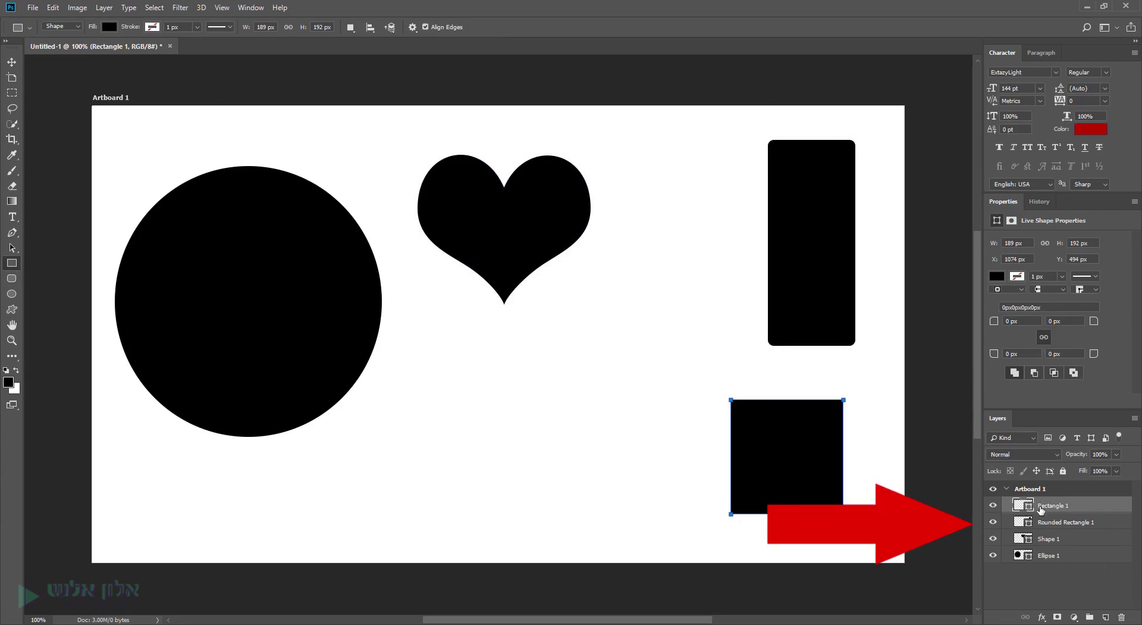
left_click(1045, 555)
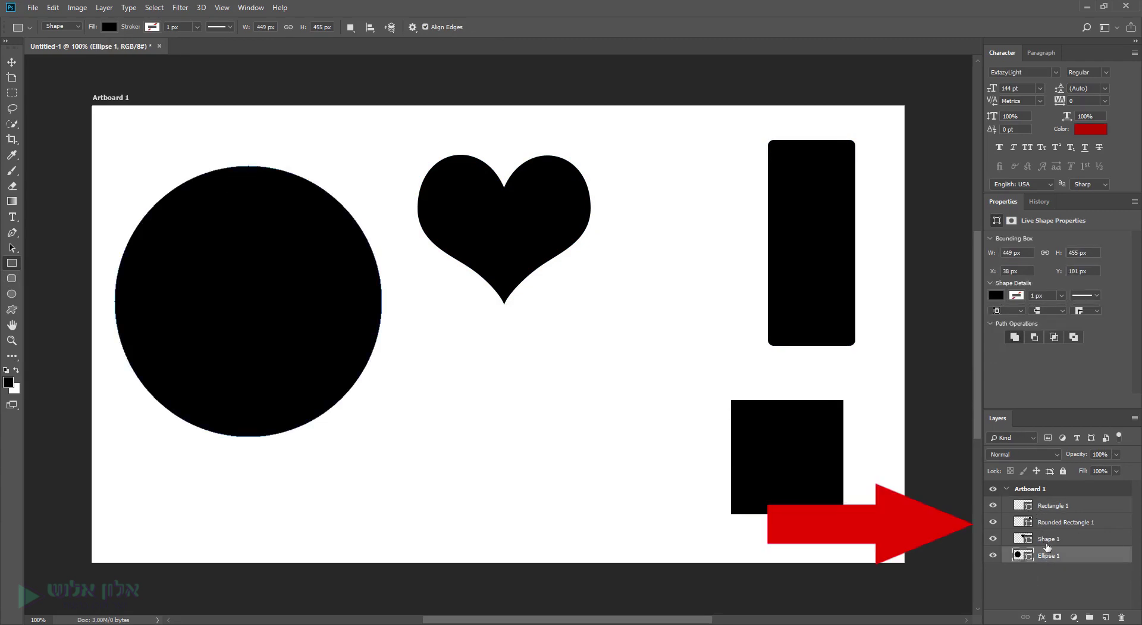
left_click(1045, 539)
left_click(1046, 521)
left_click(1047, 507)
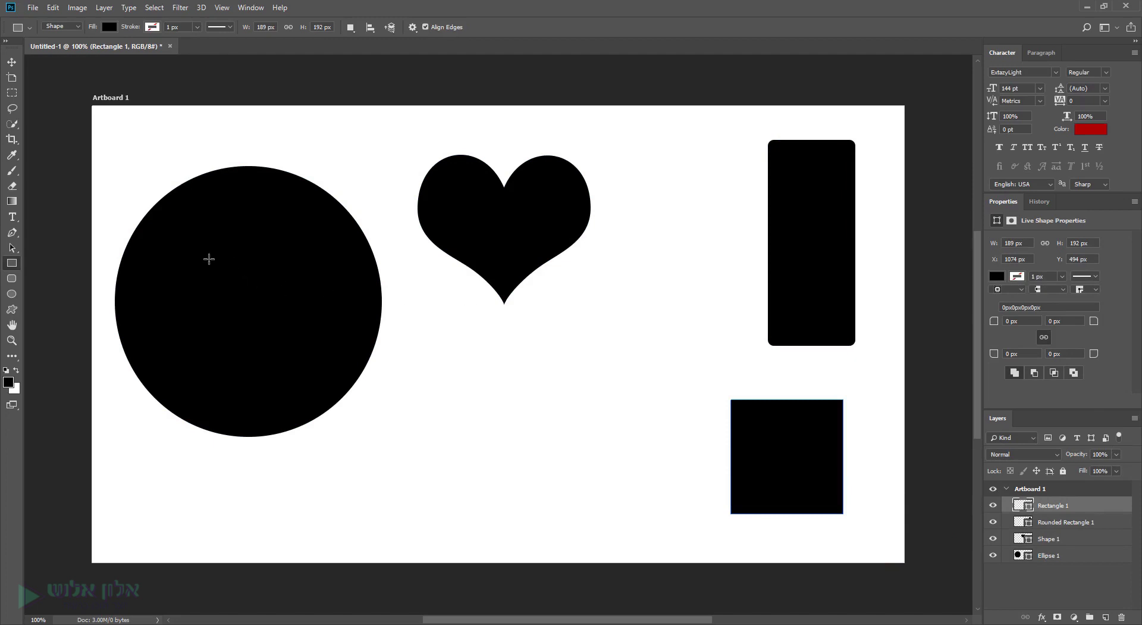
- Move the circle up to X 74 px, Y 28 px and shift the heart about 110 px right
left_click(9, 65)
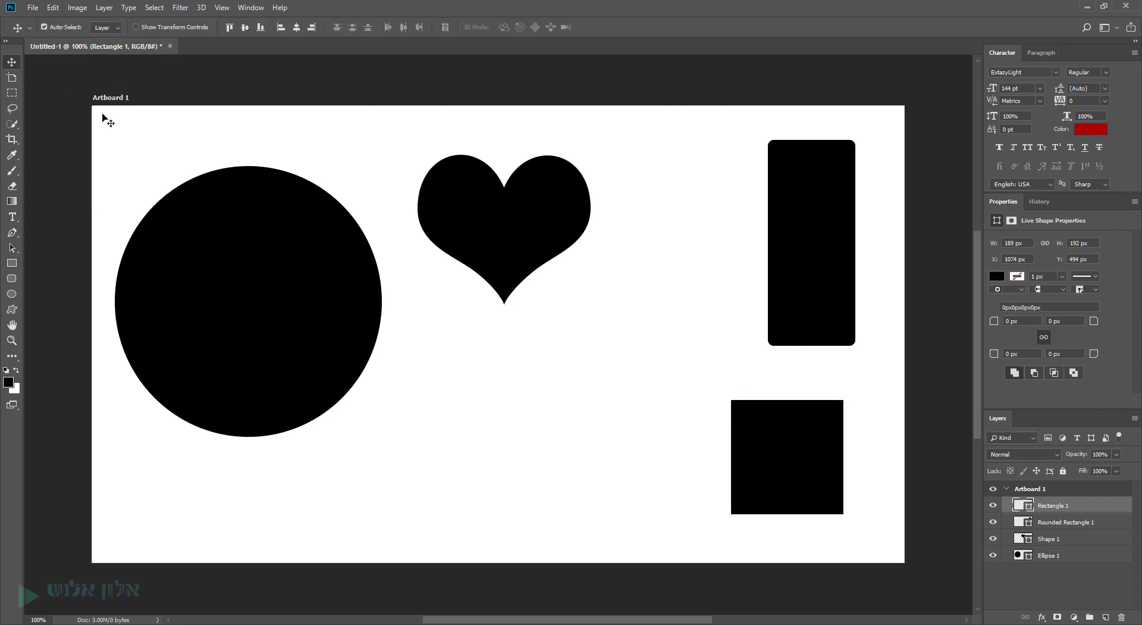
mouse_move(223, 220)
left_mouse_down()
mouse_move(592, 326)
mouse_move(188, 172)
mouse_move(248, 173)
mouse_move(581, 322)
mouse_move(569, 385)
mouse_move(476, 385)
mouse_move(290, 316)
mouse_move(196, 165)
left_mouse_up()
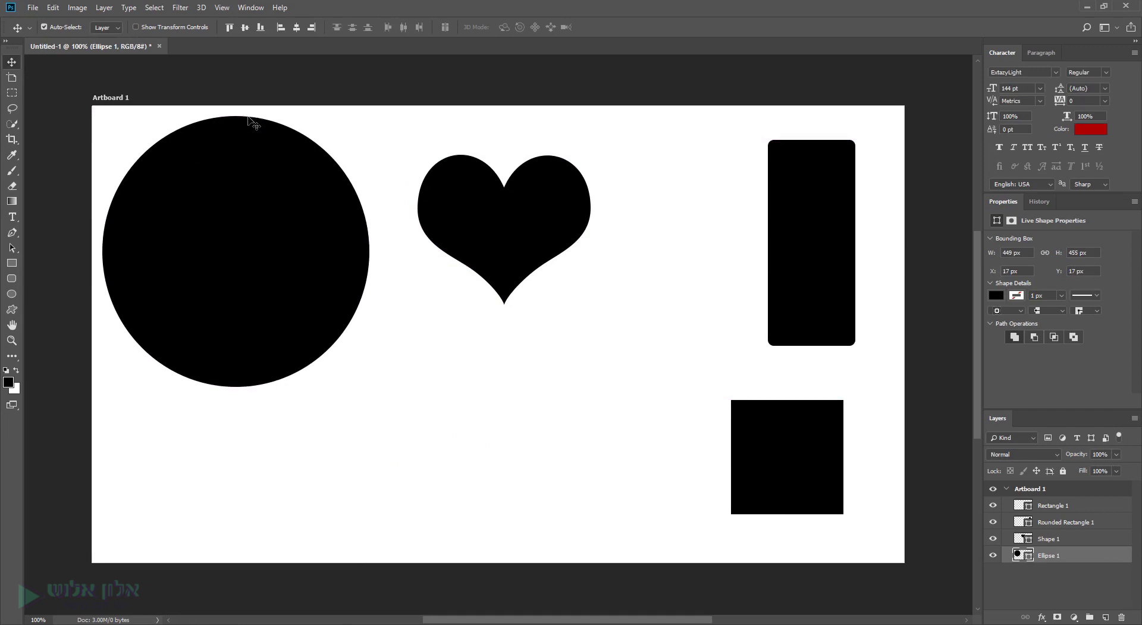
left_click(453, 232)
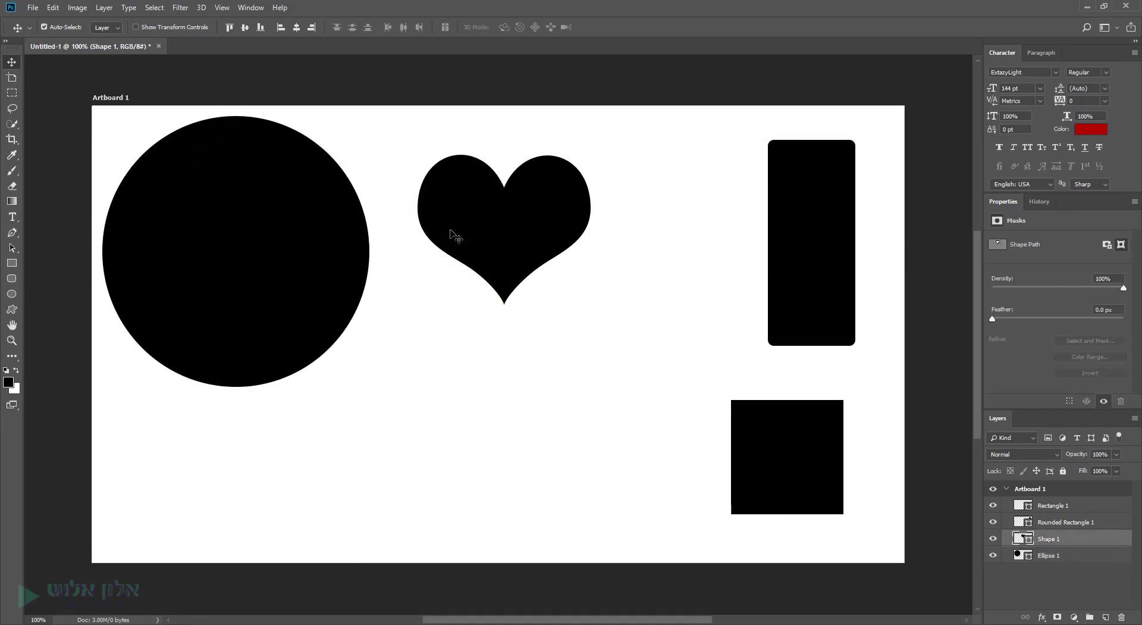
left_click(838, 243)
left_click_drag(510, 239, 574, 241)
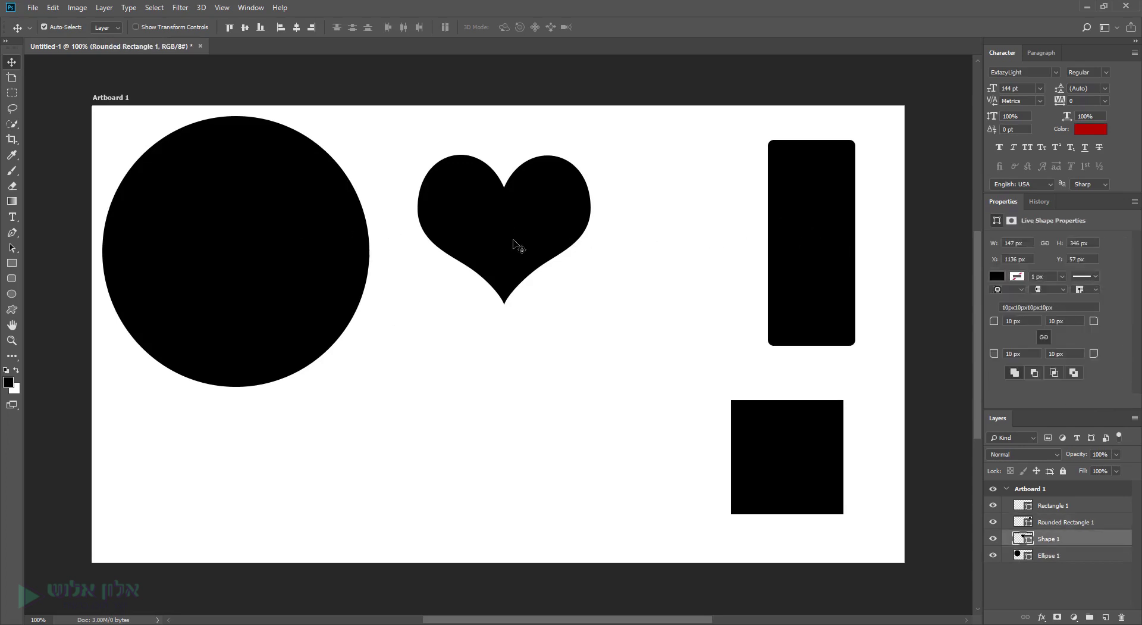
left_click_drag(339, 237, 372, 247)
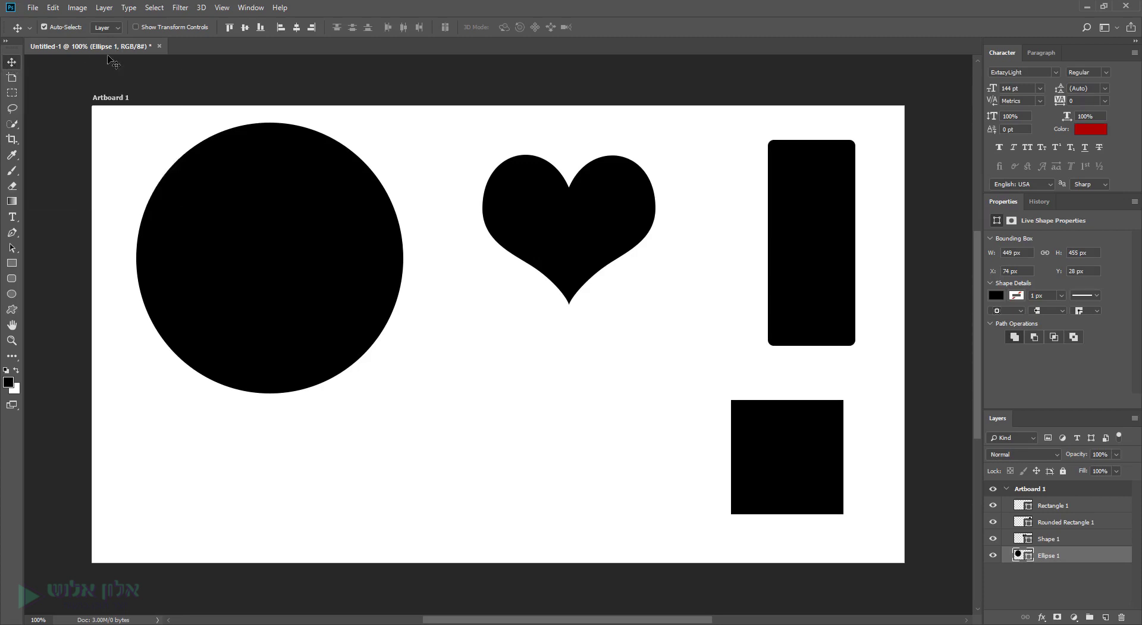
- Turn on transform bounding boxes and select the heart, rectangle, square and circle in turn
left_click(161, 28)
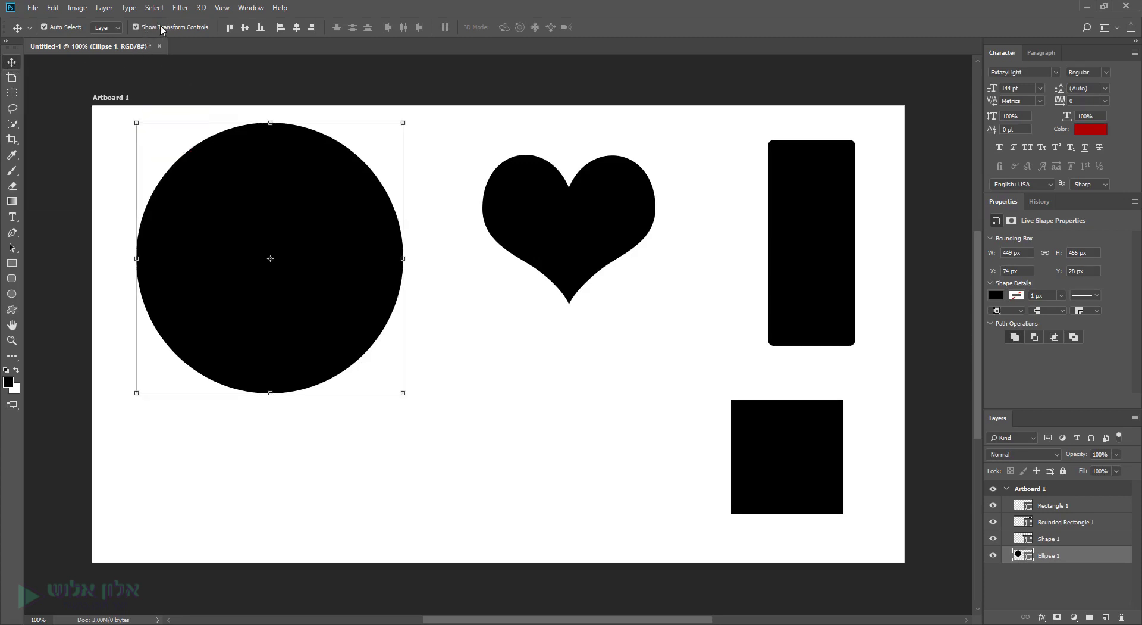
left_click(555, 235)
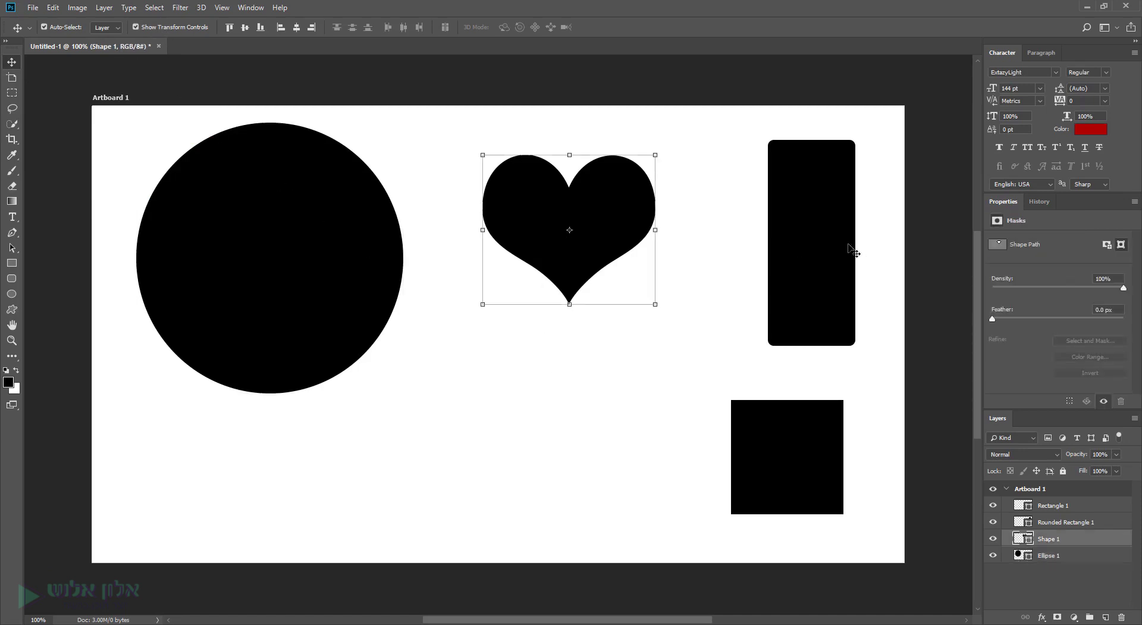
left_click(804, 241)
left_click(799, 439)
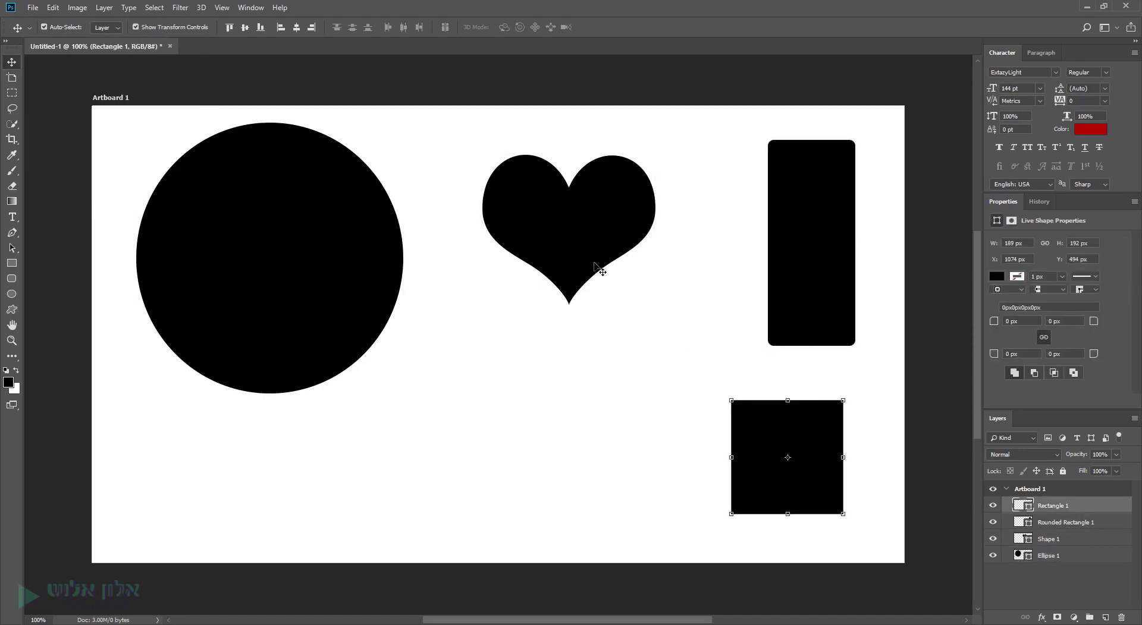
left_click(572, 238)
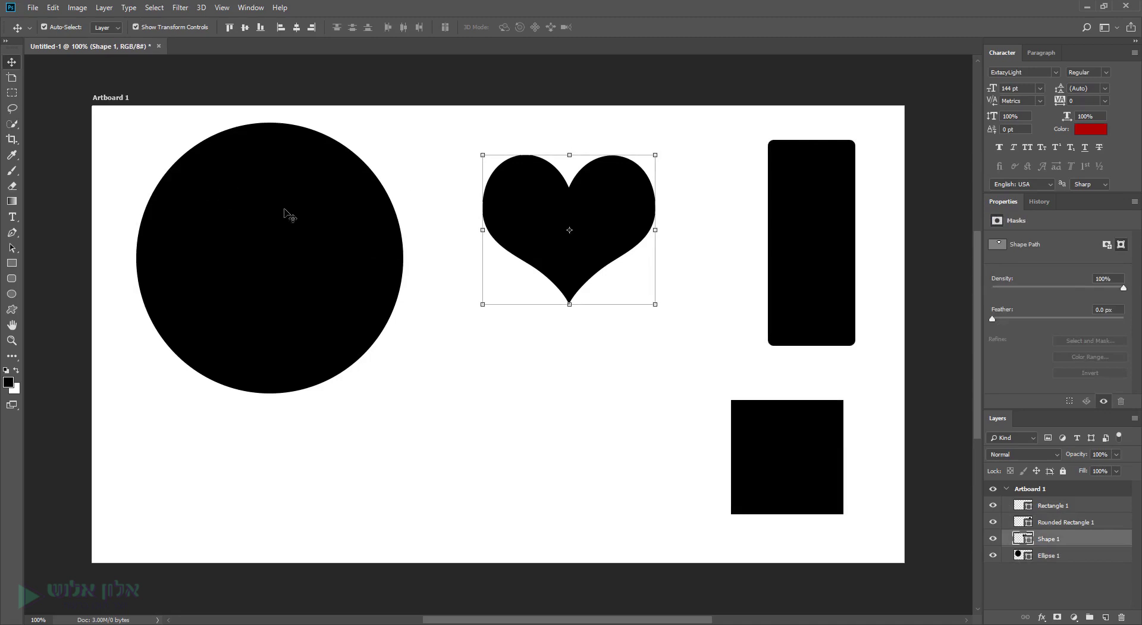
left_click(274, 191)
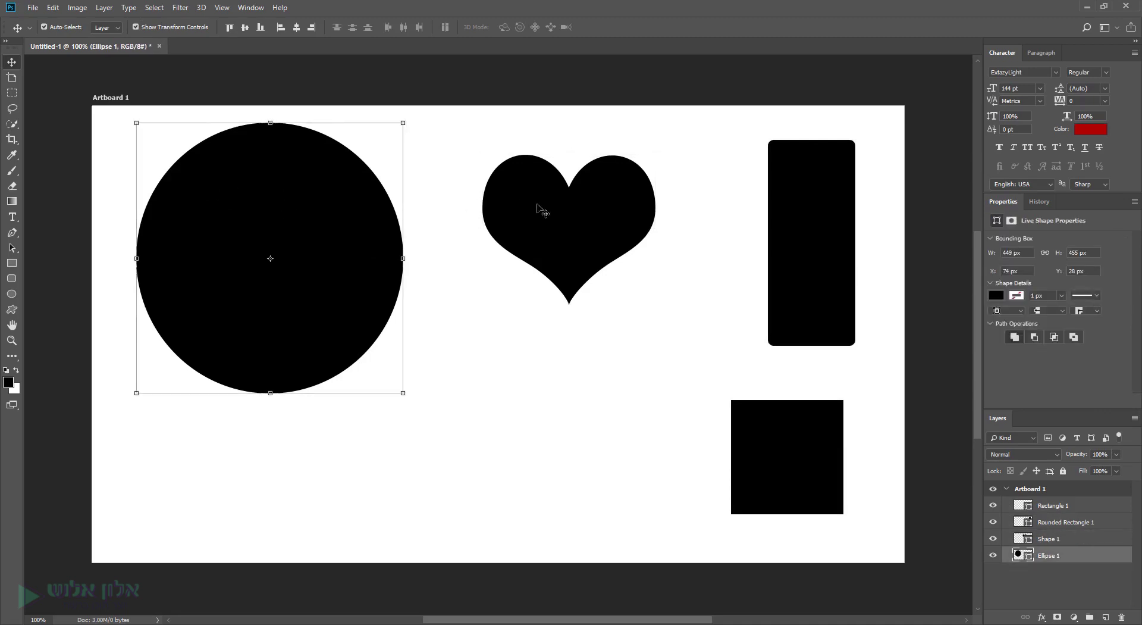
left_click(562, 213)
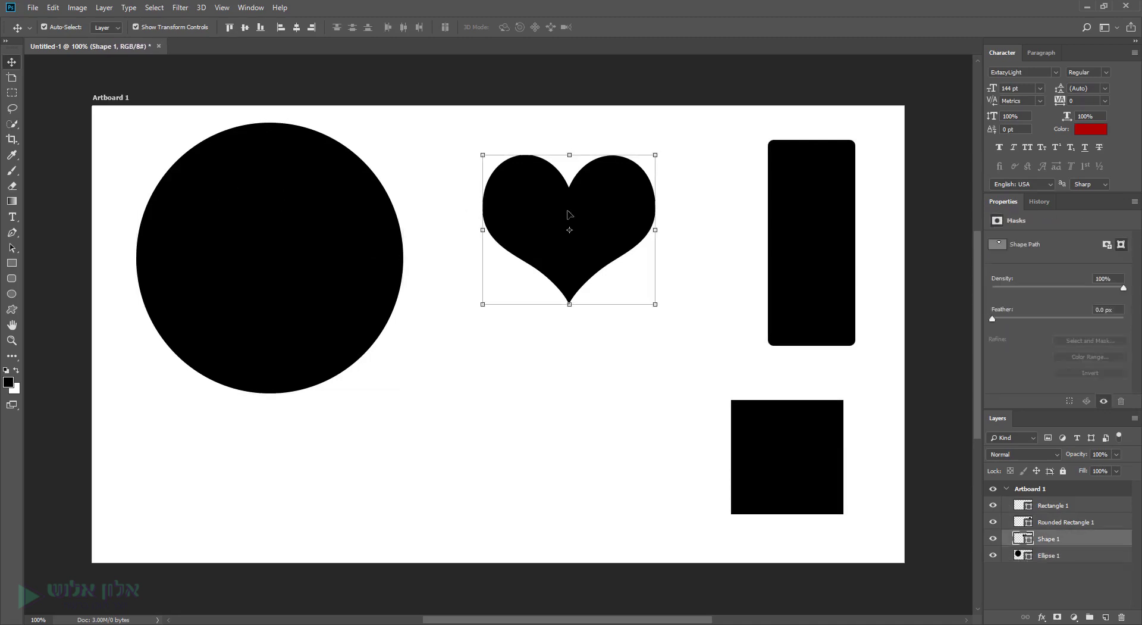
left_click(811, 224)
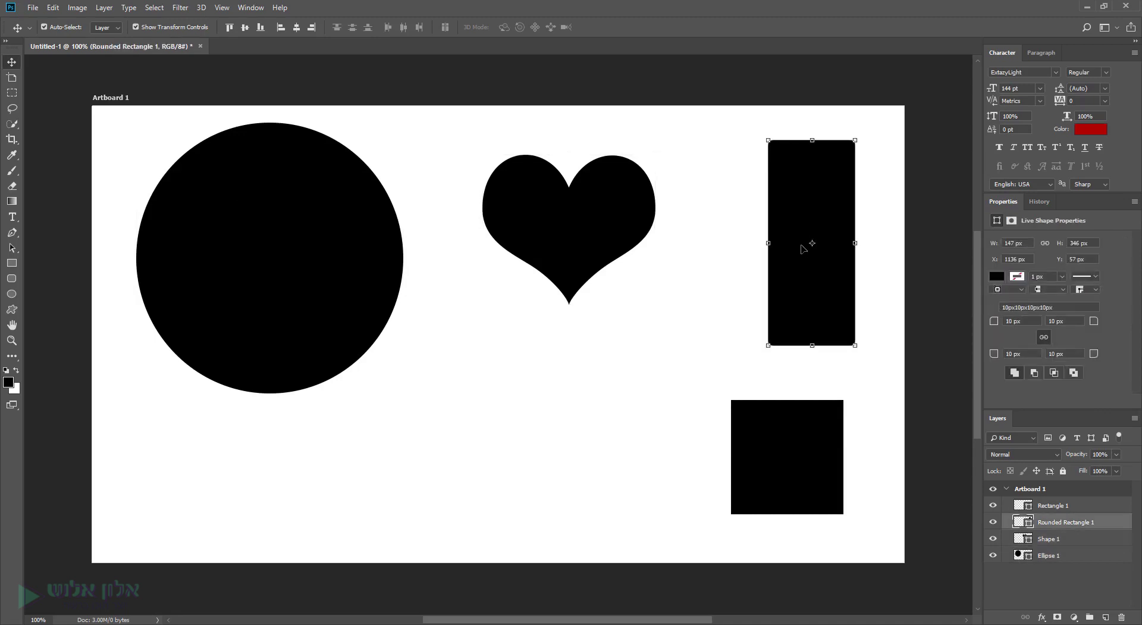
- Drag the circle up and left to X 54 px, Y 39 px
left_click(286, 202)
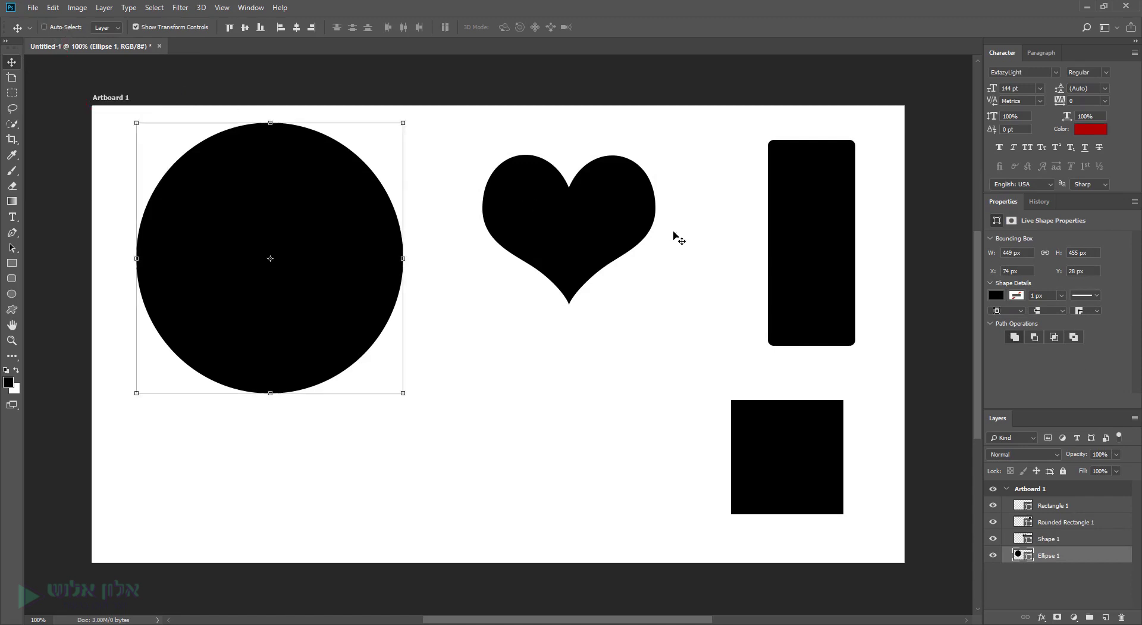
mouse_move(555, 226)
left_mouse_down()
mouse_move(597, 307)
mouse_move(552, 244)
left_mouse_up()
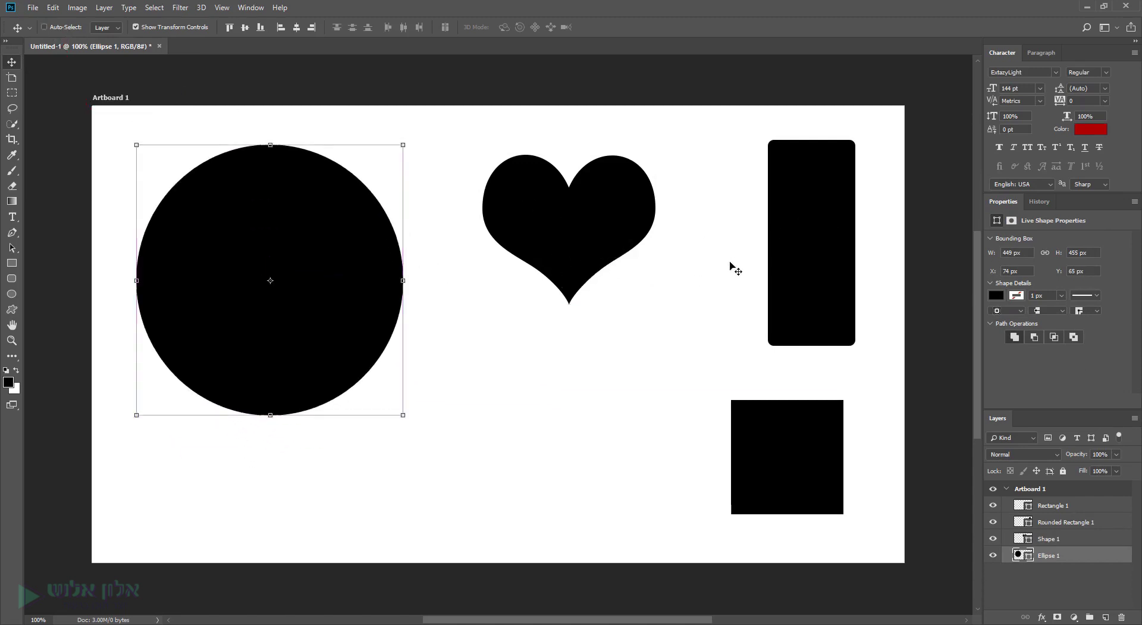
mouse_move(714, 289)
left_mouse_down()
mouse_move(659, 263)
mouse_move(691, 270)
left_mouse_up()
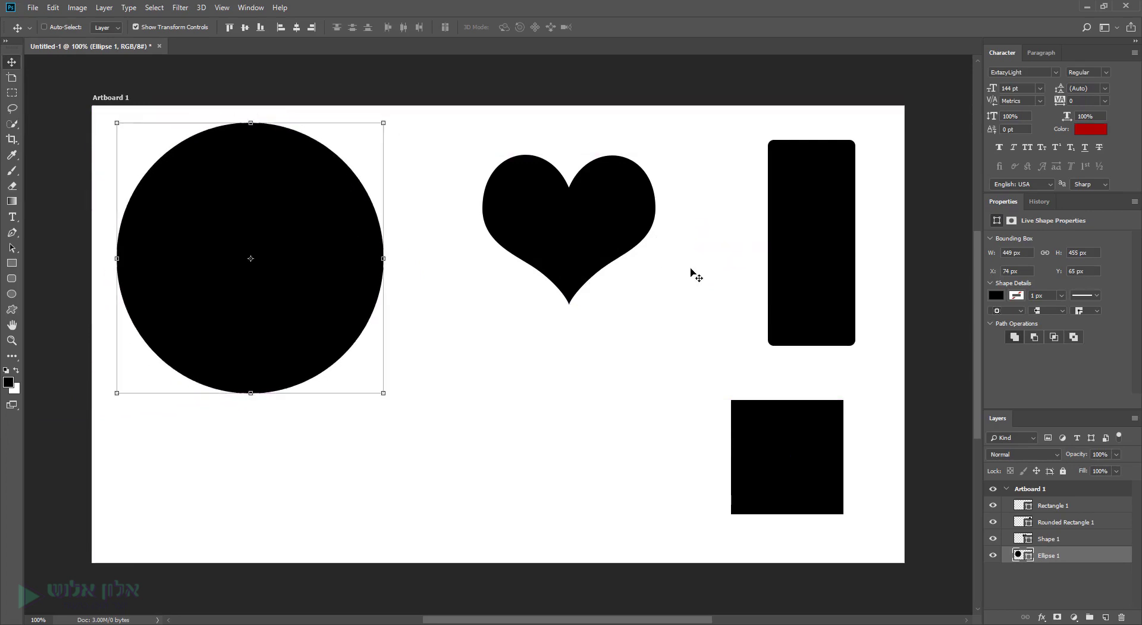
left_click_drag(535, 363, 542, 371)
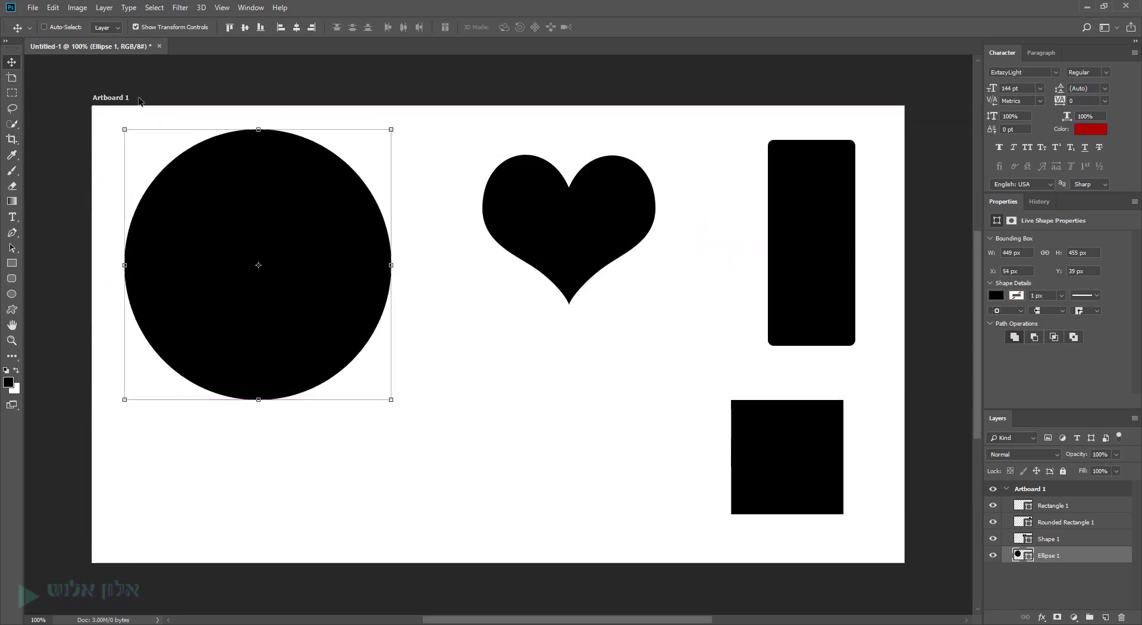
- Turn on Auto-Select with the Group option in the Move tool options
left_click(62, 27)
left_click(115, 28)
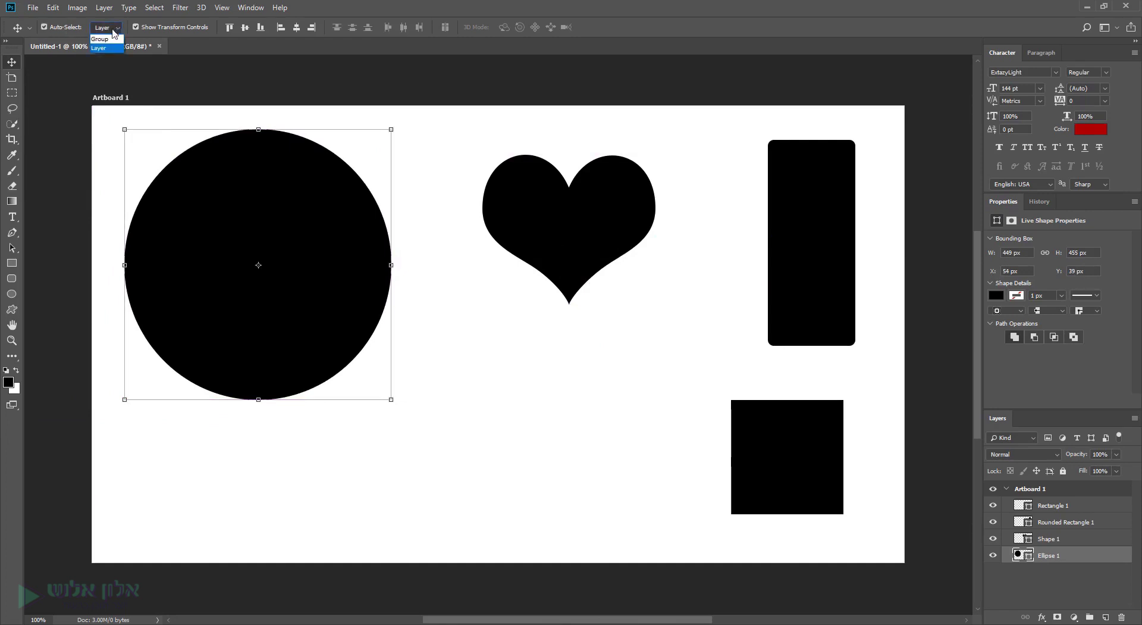
left_click(112, 40)
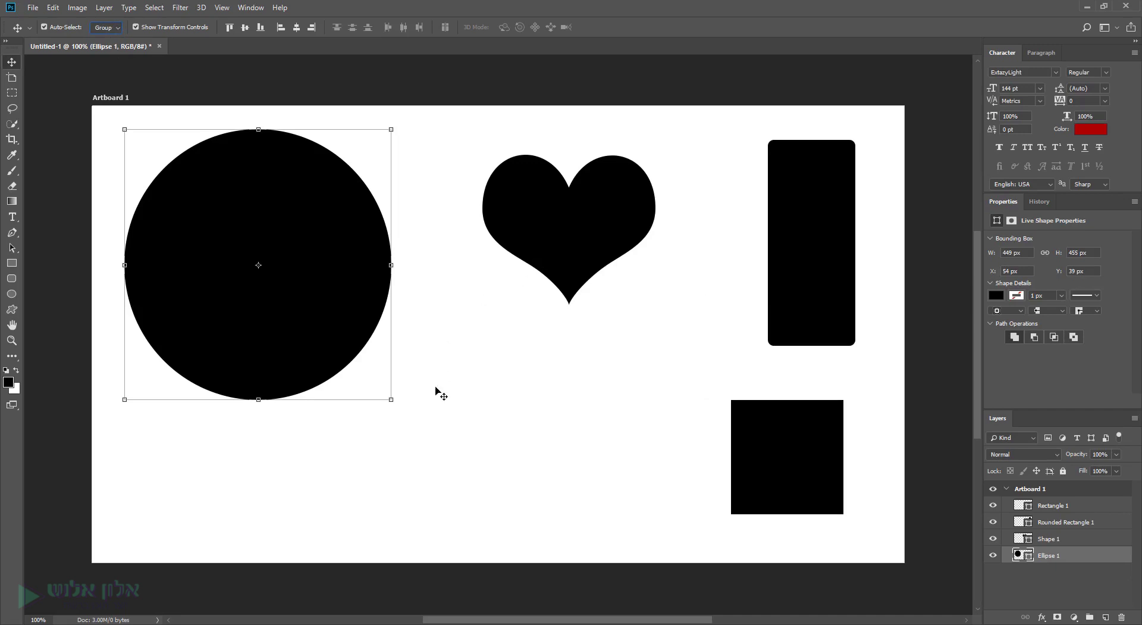
- Clear the selection and drag the heart lower on the artboard
left_click_drag(711, 518, 684, 399)
left_click_drag(614, 385, 628, 281)
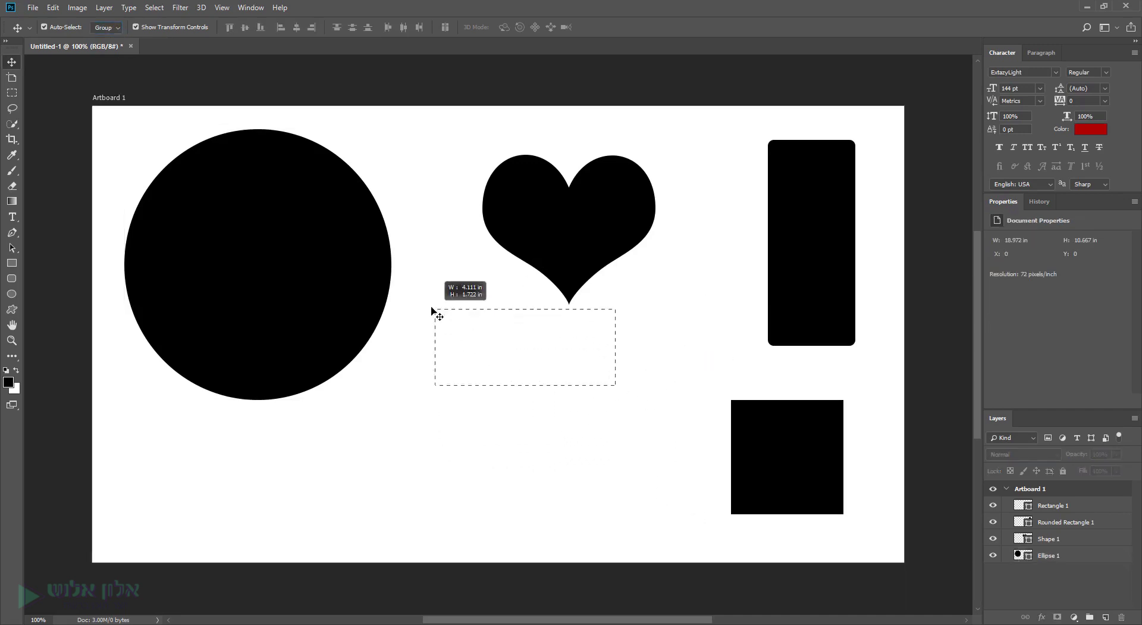
mouse_move(562, 230)
left_mouse_down()
mouse_move(569, 340)
mouse_move(584, 256)
left_mouse_up()
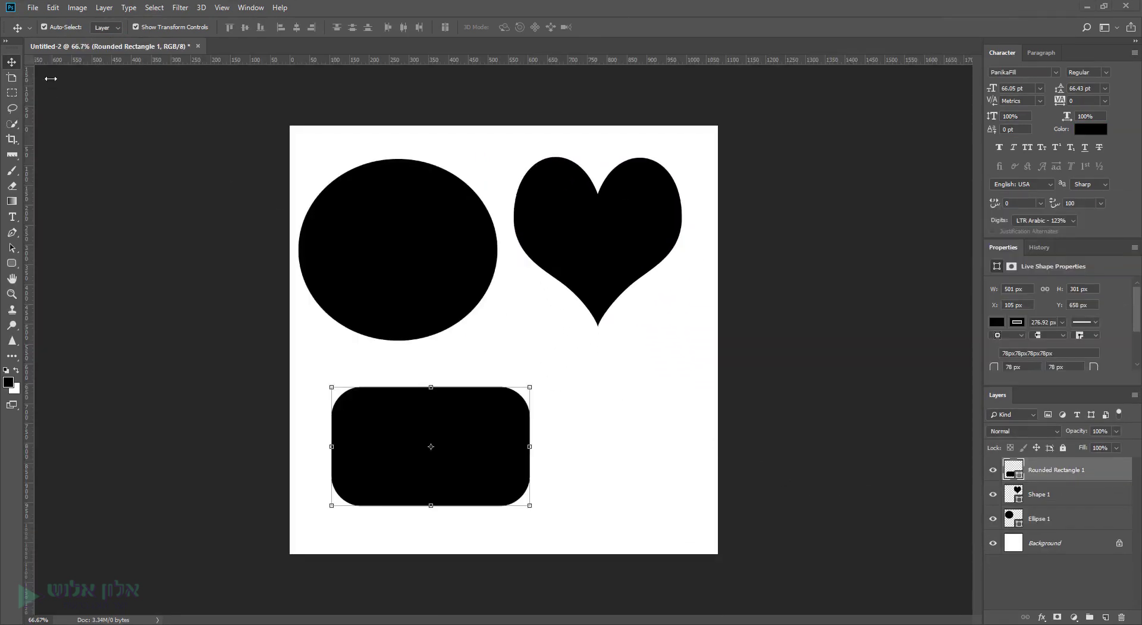
- Marquee-select the circle, heart and rounded rectangle on the Untitled-2 canvas
left_click_drag(321, 135, 704, 481)
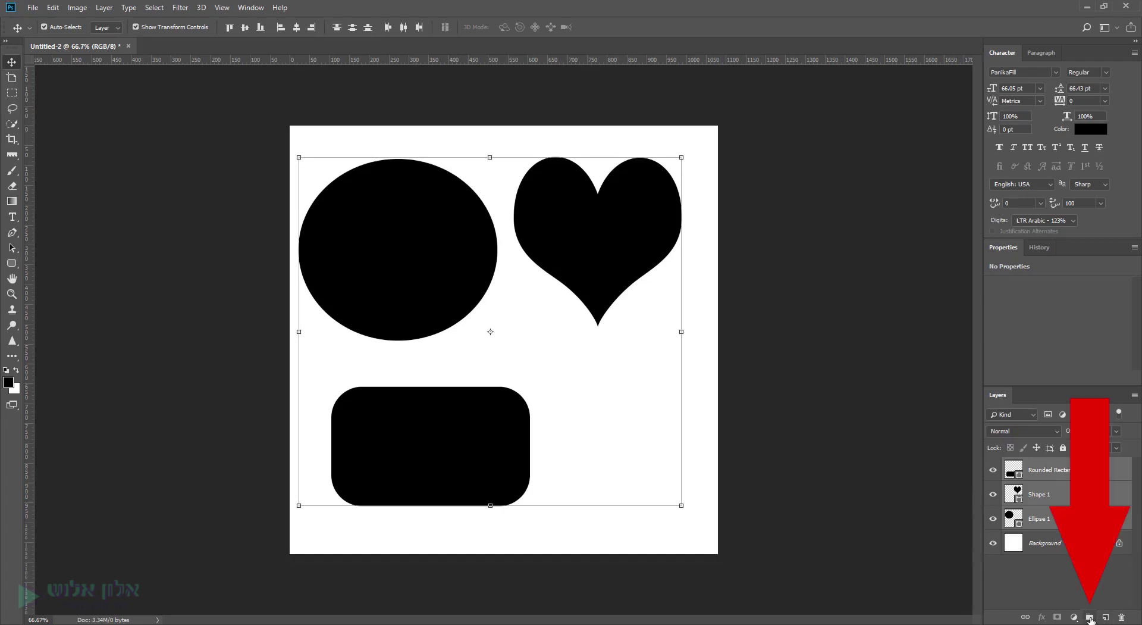
- Gather the three selected shape layers into Group 1 and clear the selection
left_click(1090, 617)
left_click(1006, 465)
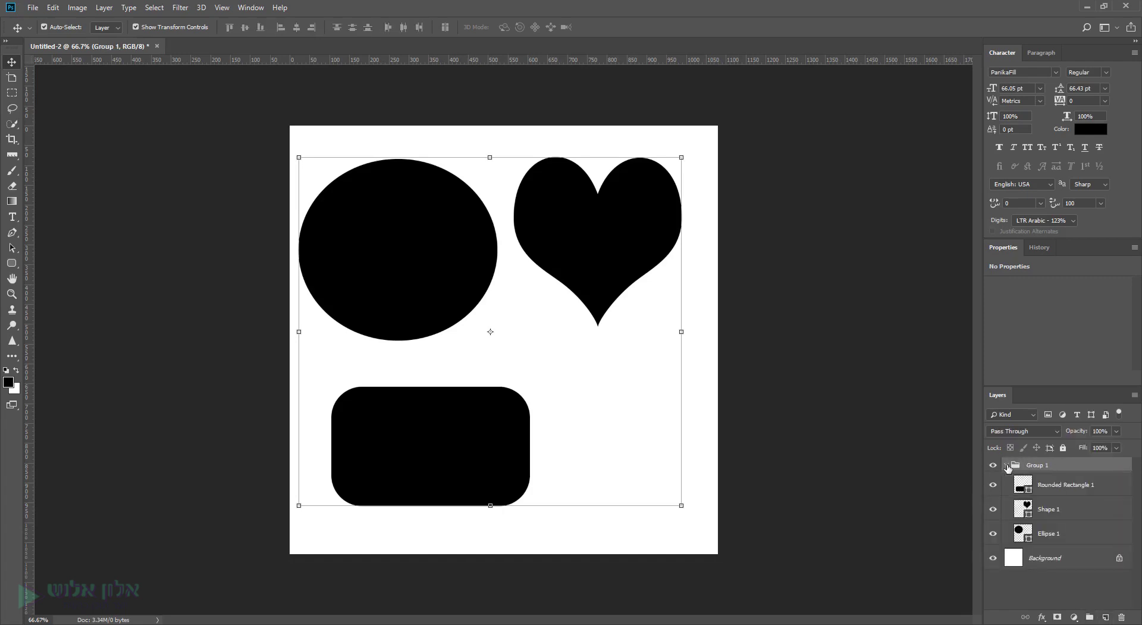
left_click(1006, 464)
left_click(704, 424)
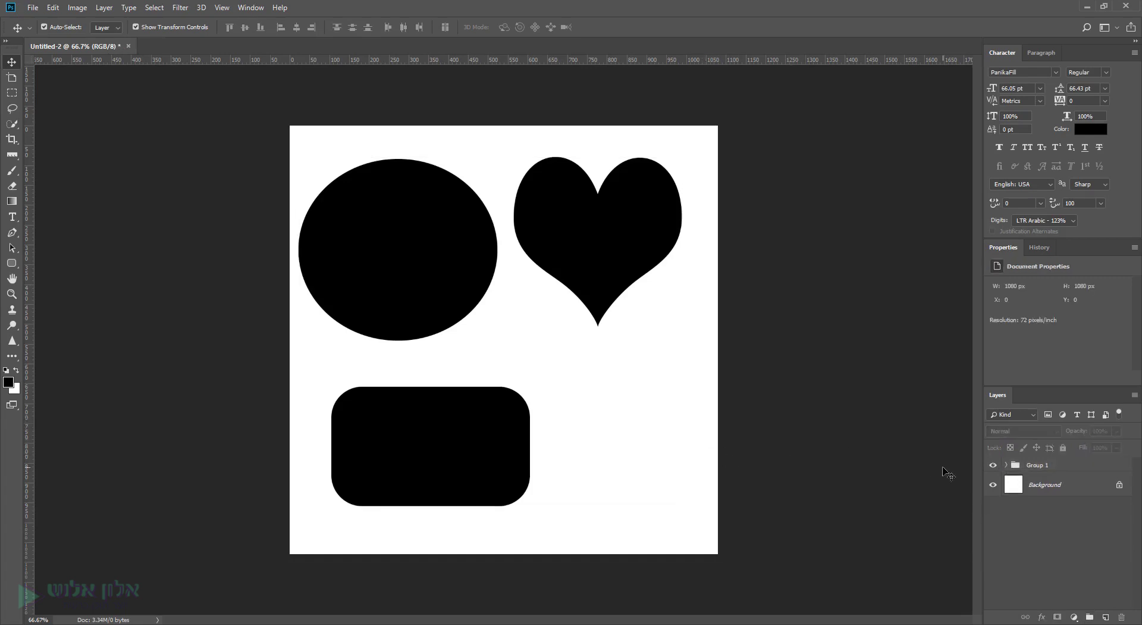
left_click_drag(682, 471, 368, 182)
- Nudge the heart, rounded rectangle and circle into place, then select Group 1
left_click_drag(604, 265, 651, 286)
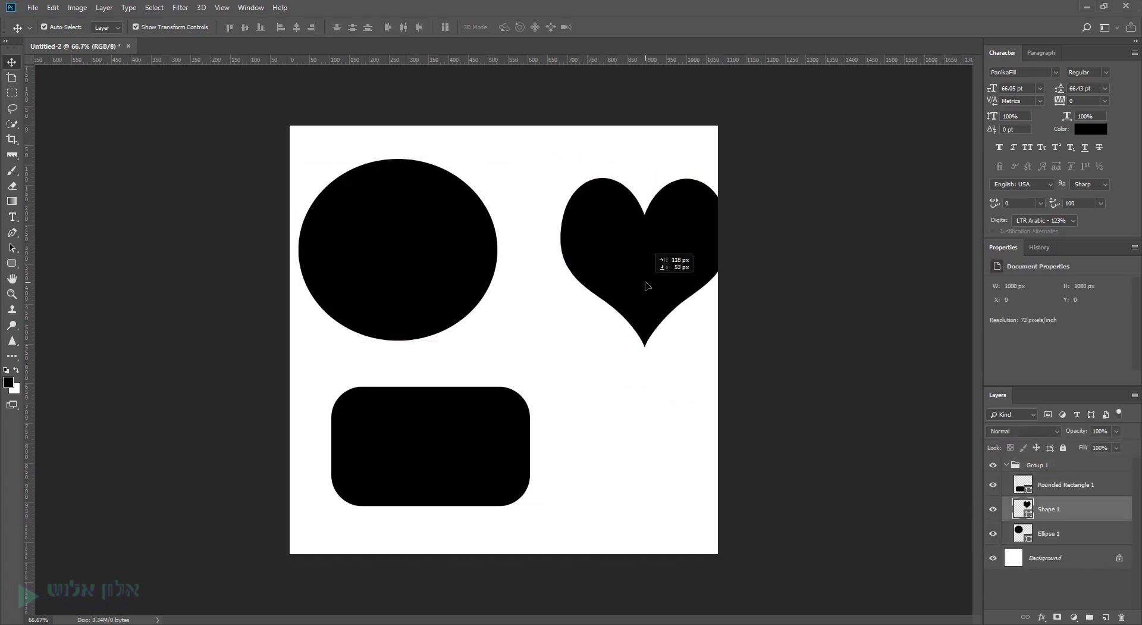
left_click_drag(506, 442, 547, 442)
left_click_drag(606, 291, 563, 279)
left_click_drag(509, 395, 528, 393)
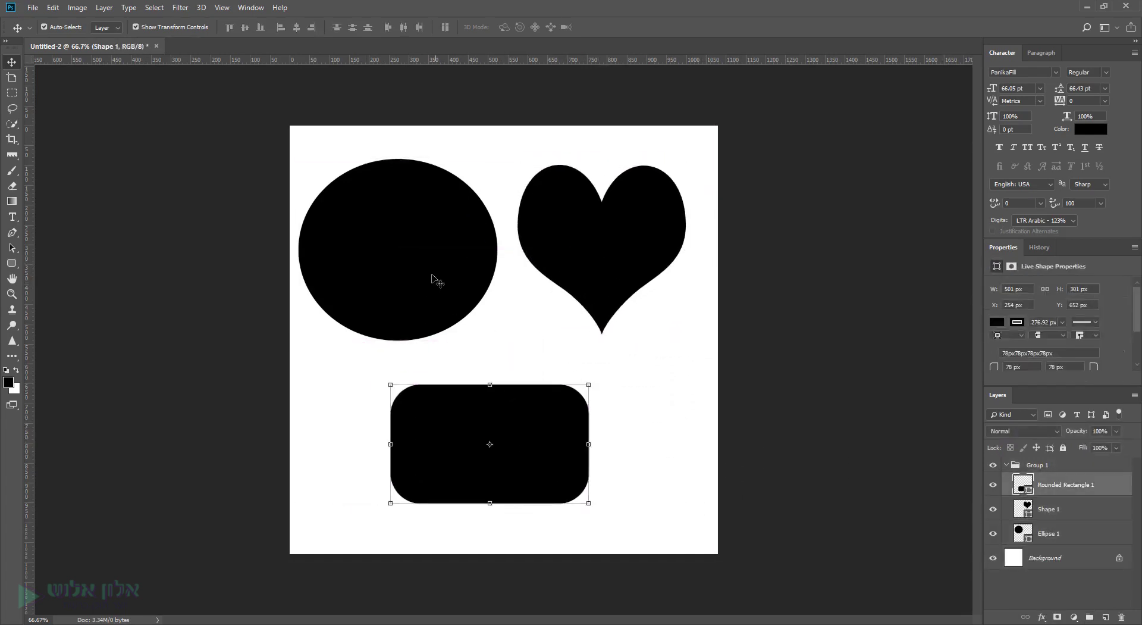
mouse_move(430, 271)
left_mouse_down()
mouse_move(414, 276)
mouse_move(427, 282)
left_mouse_up()
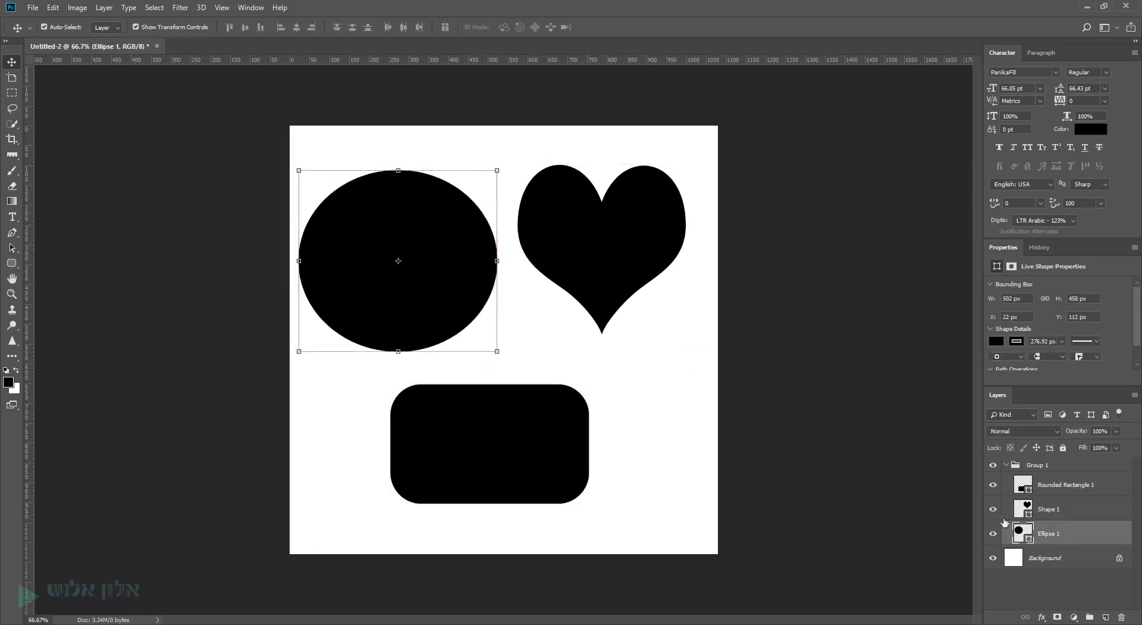
left_click(1039, 467)
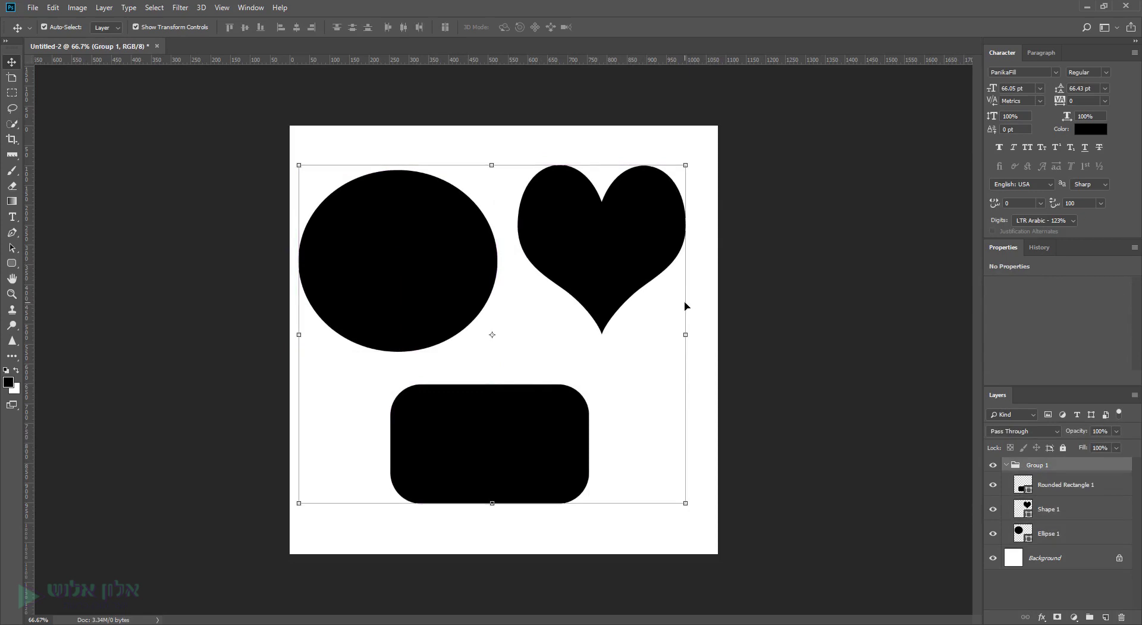
- Free-transform Group 1 up and right as one unit, then delete the whole group
key("ctrl+t")
mouse_move(628, 235)
left_mouse_down()
mouse_move(634, 209)
mouse_move(652, 224)
left_mouse_up()
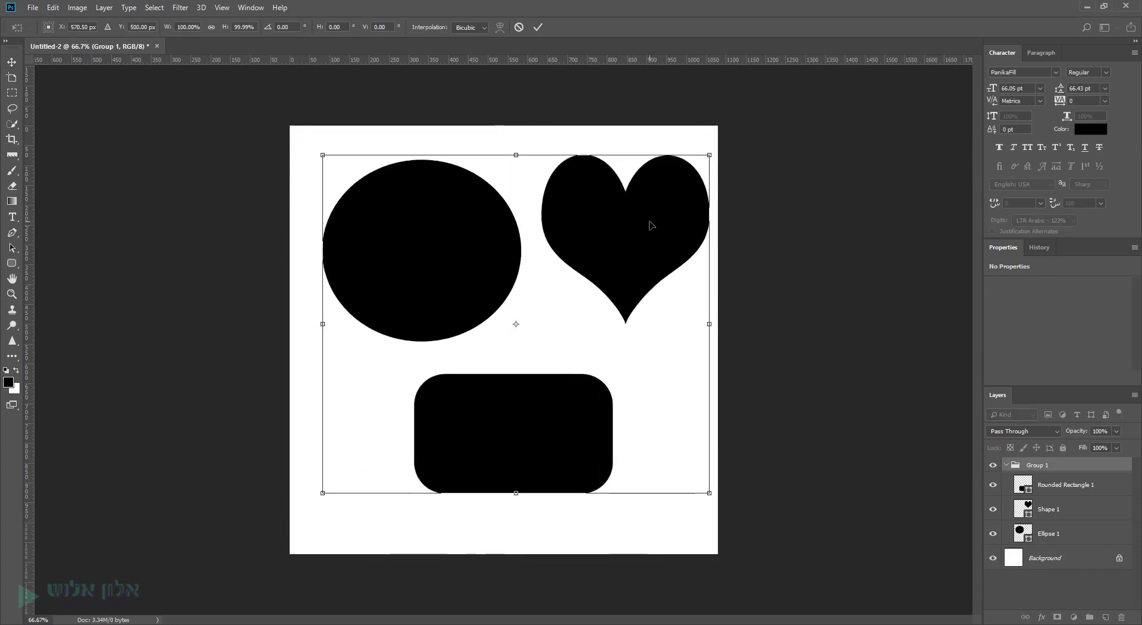
key("Return")
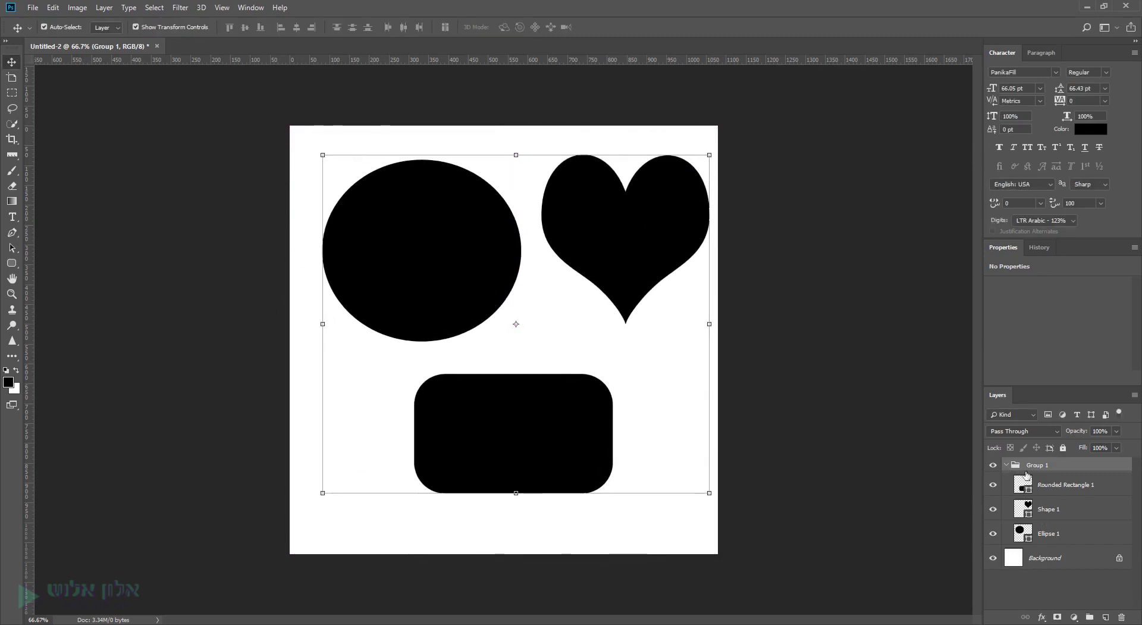
left_click(1006, 464)
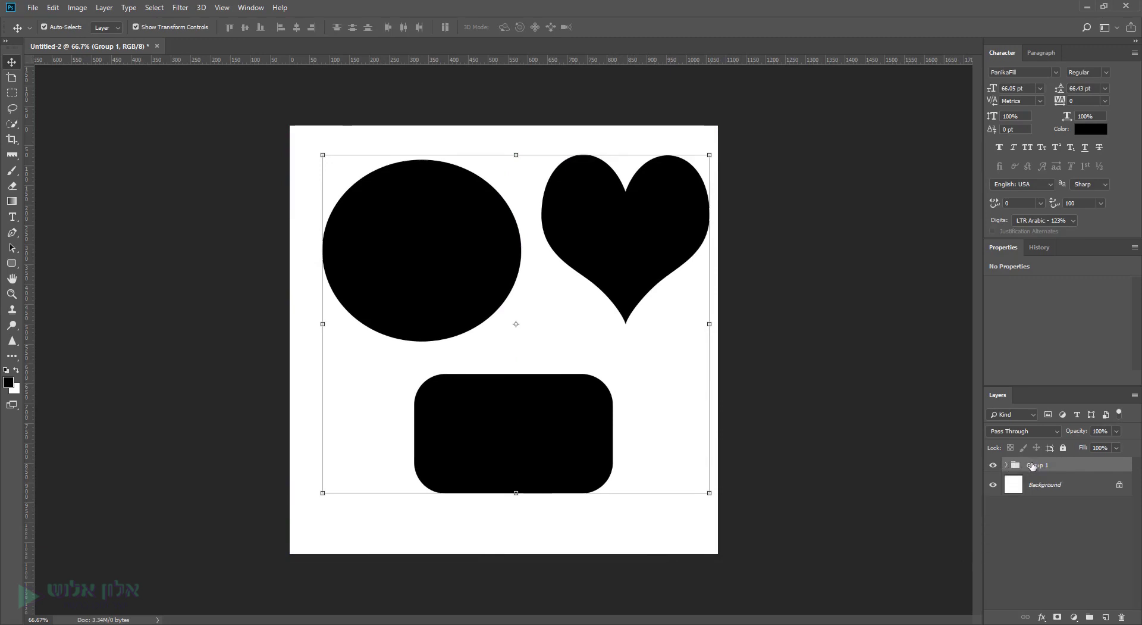
left_click_drag(1032, 466, 1120, 617)
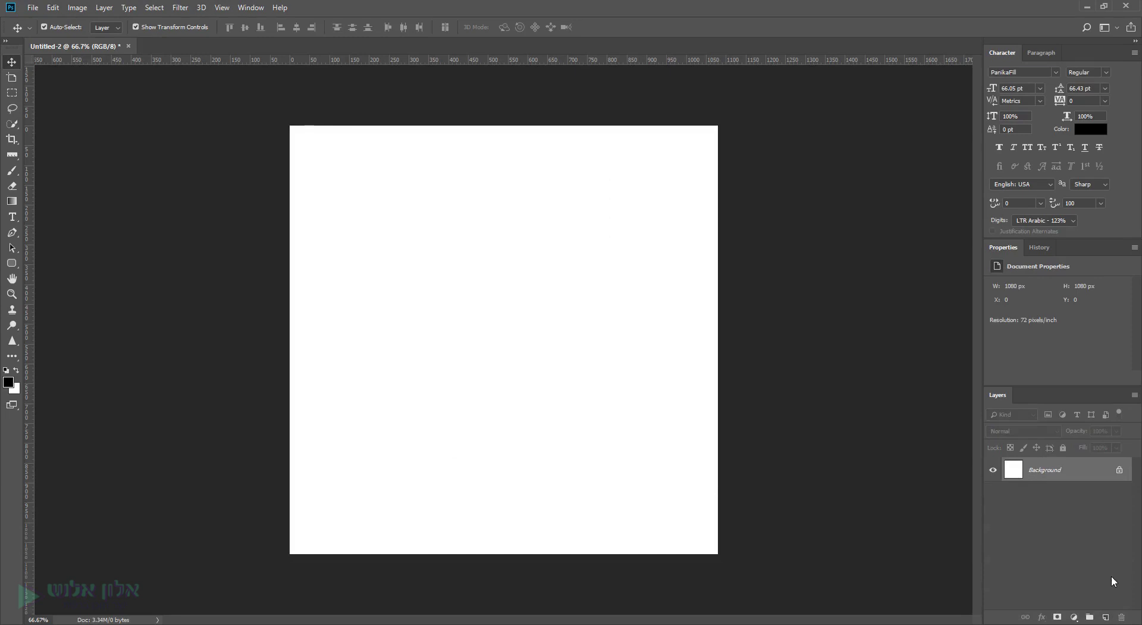
- Undo the group deletion, expand Group 1 and drag its shape layers up the stack
key("ctrl+z")
left_click(1007, 465)
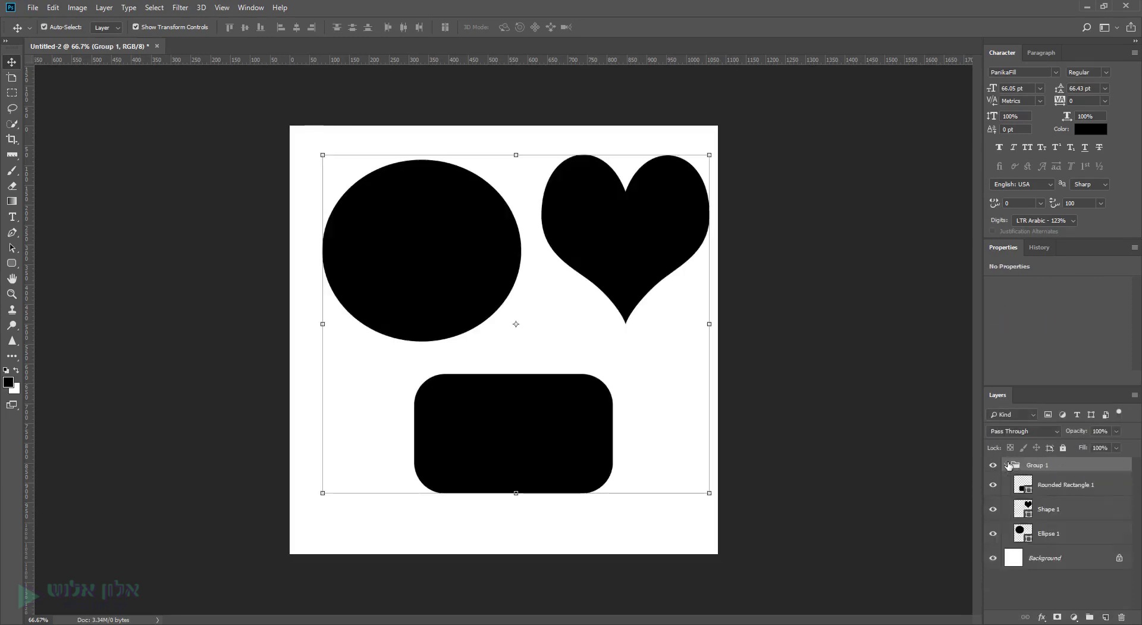
left_click(1049, 491)
left_click(1050, 533, "shift")
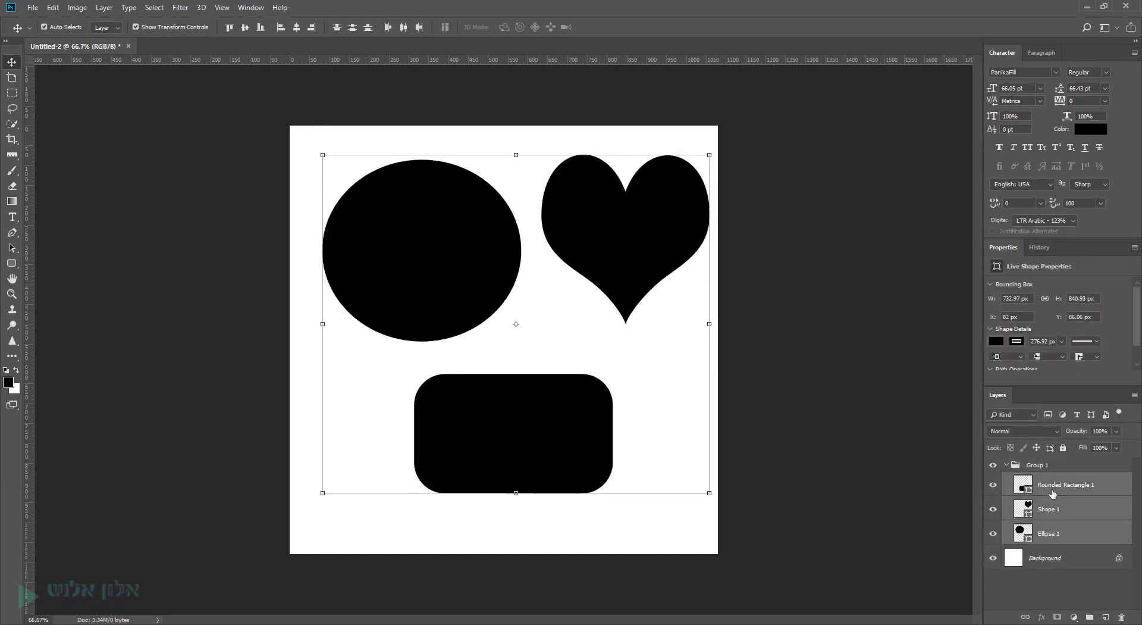
mouse_move(1049, 531)
left_mouse_down()
mouse_move(1055, 469)
mouse_move(1060, 498)
left_mouse_up()
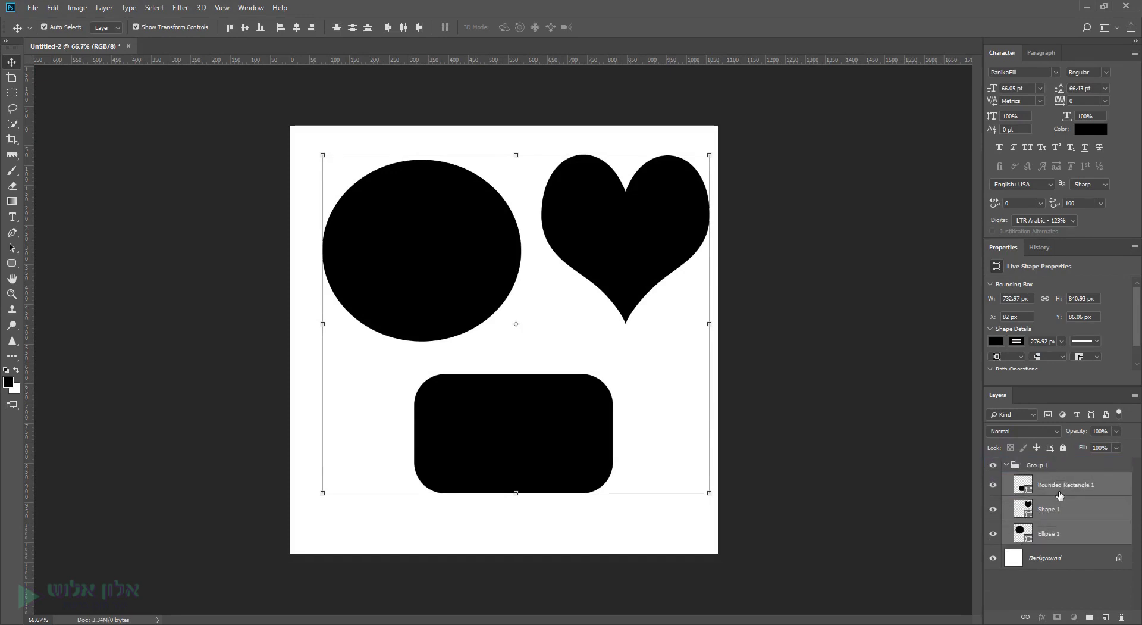
- Select Rounded Rectangle 1, Shape 1 and Ellipse 1 and drag them above Group 1
left_click(1060, 493)
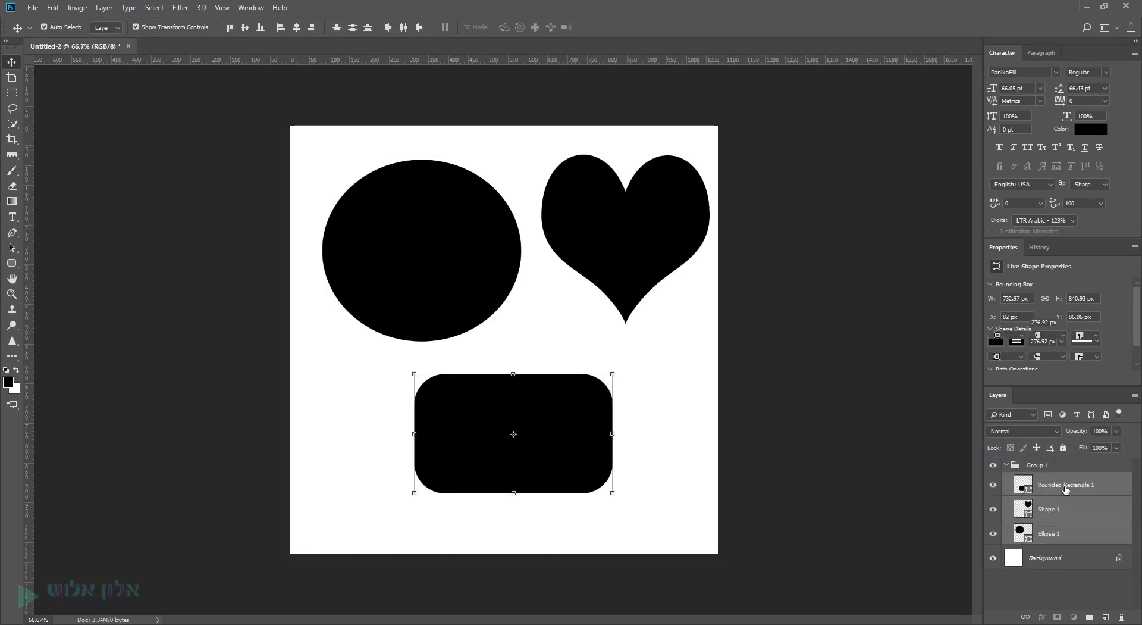
key("shift")
left_click(1049, 535, "shift")
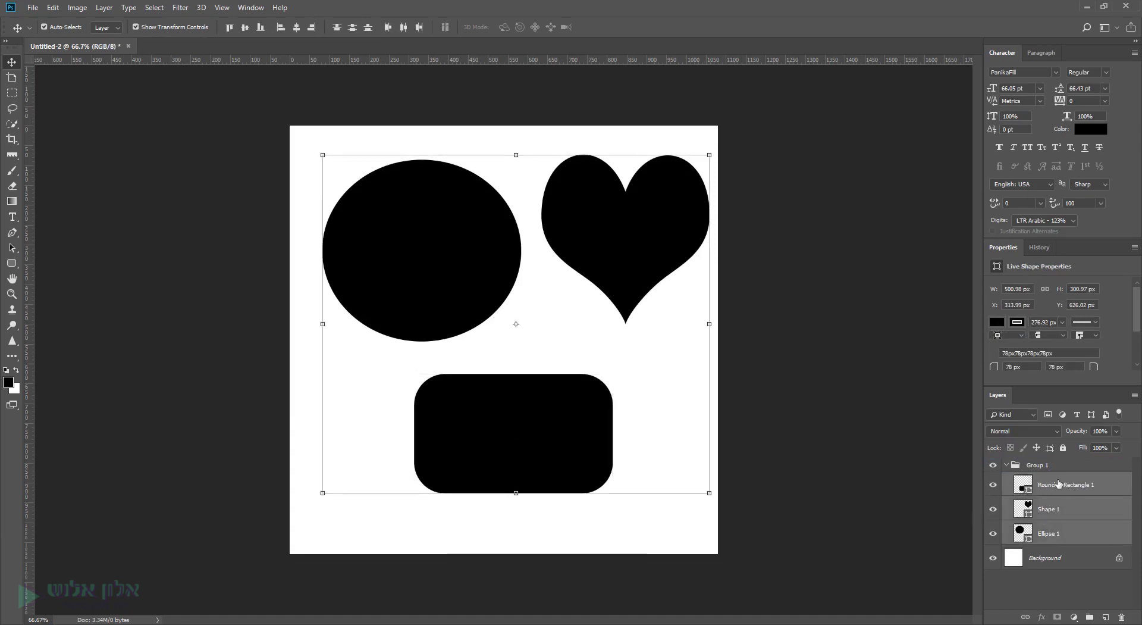
left_click_drag(1074, 488, 1055, 463)
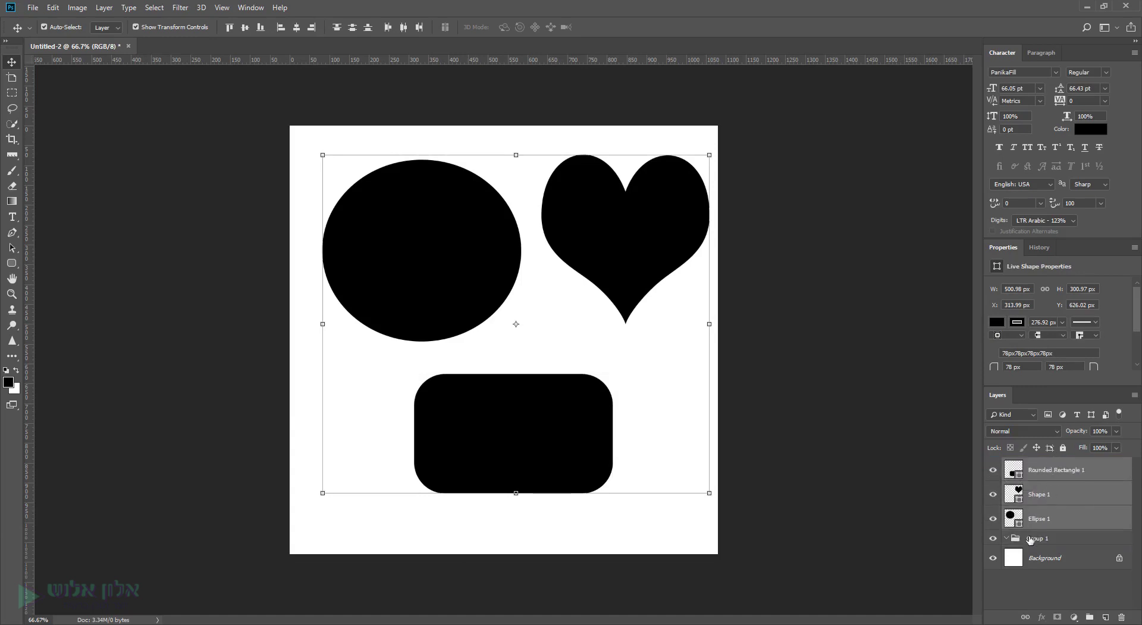
- Delete the empty Group 1 and nudge the rounded rectangle slightly left
left_click_drag(1031, 539, 1120, 615)
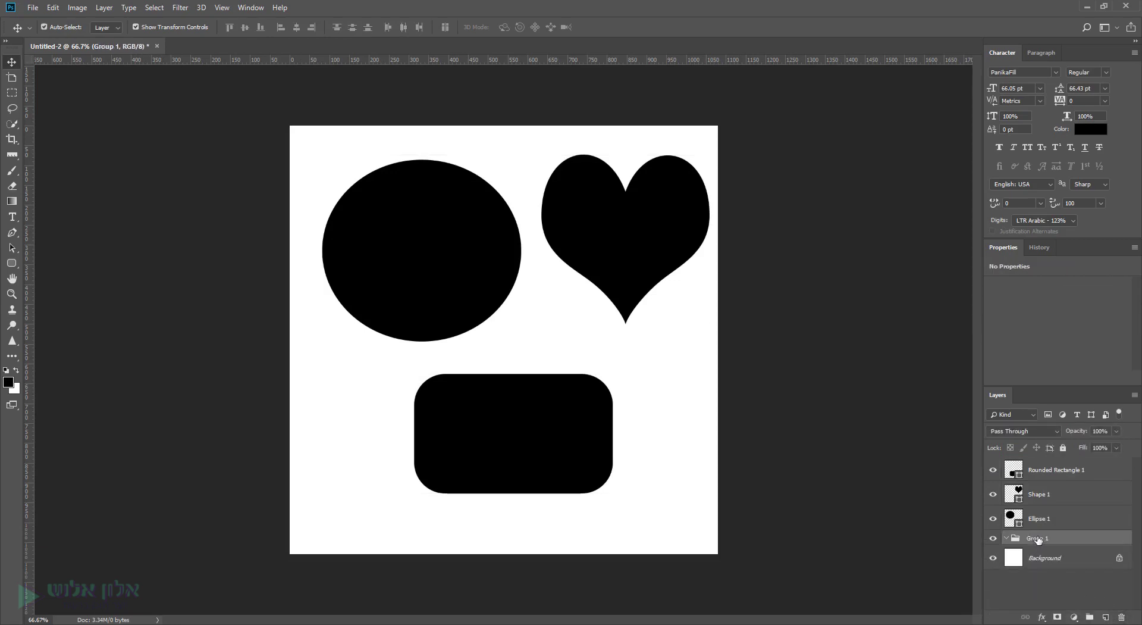
key("Delete")
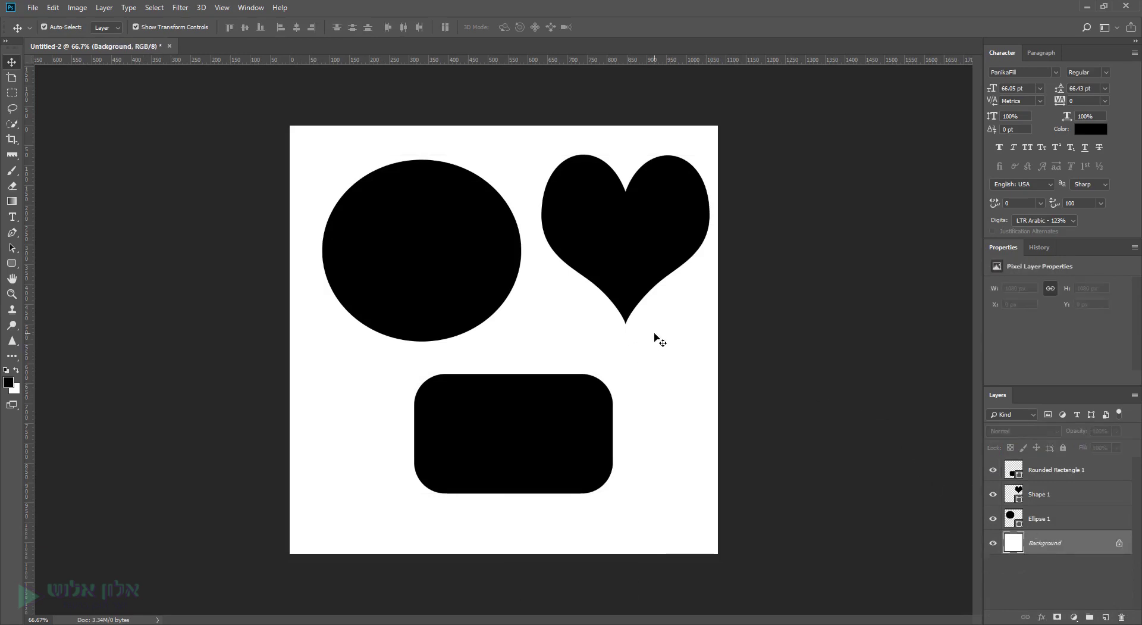
left_click(628, 309)
left_click(506, 265)
left_click_drag(536, 408, 517, 418)
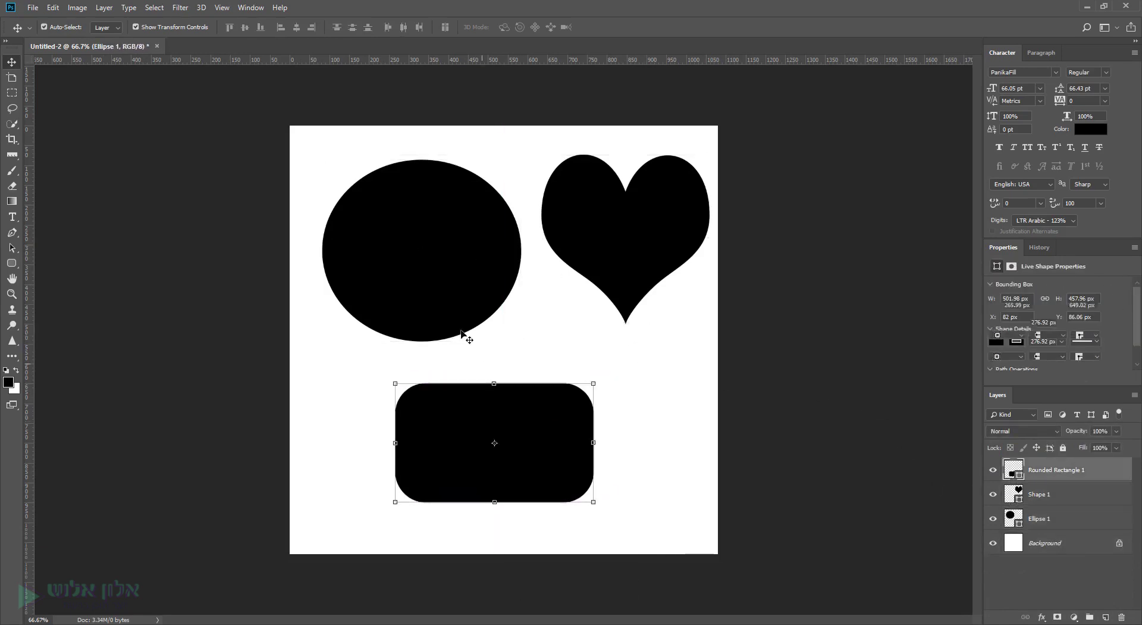